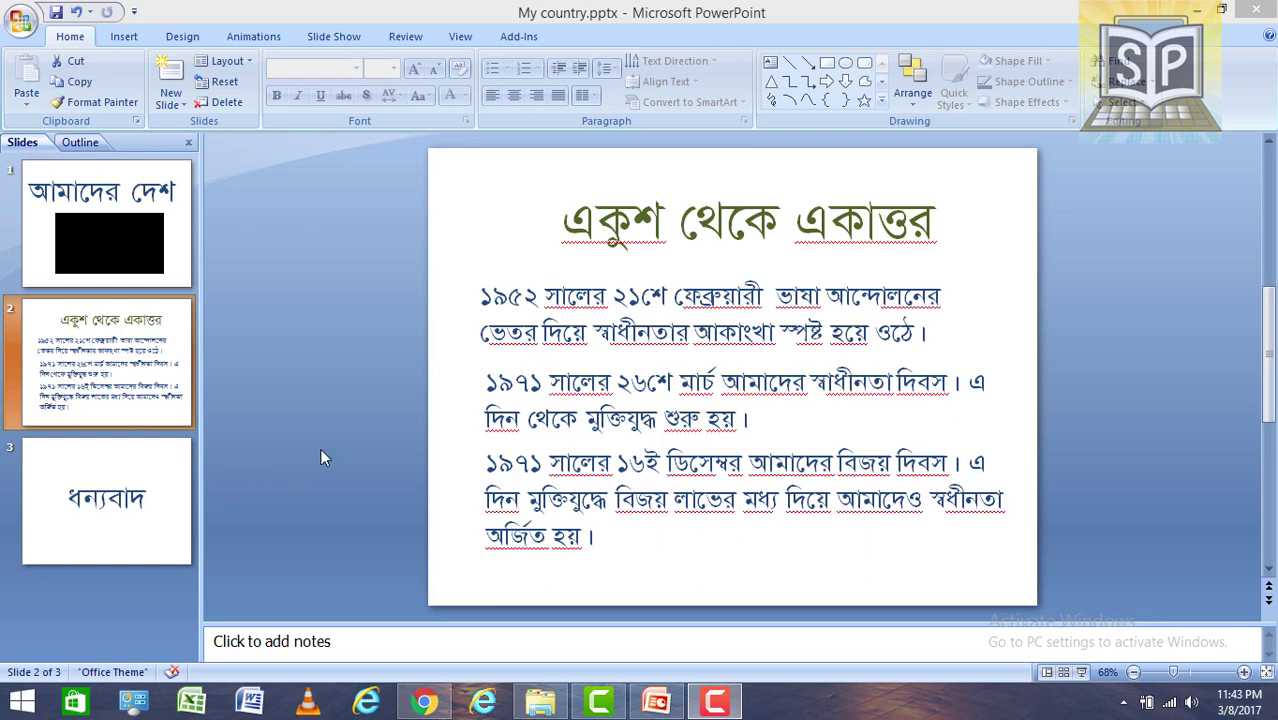
# Give slide 2 a Wipe Down transition, then return to slide 1
pyautogui.click(257, 39)
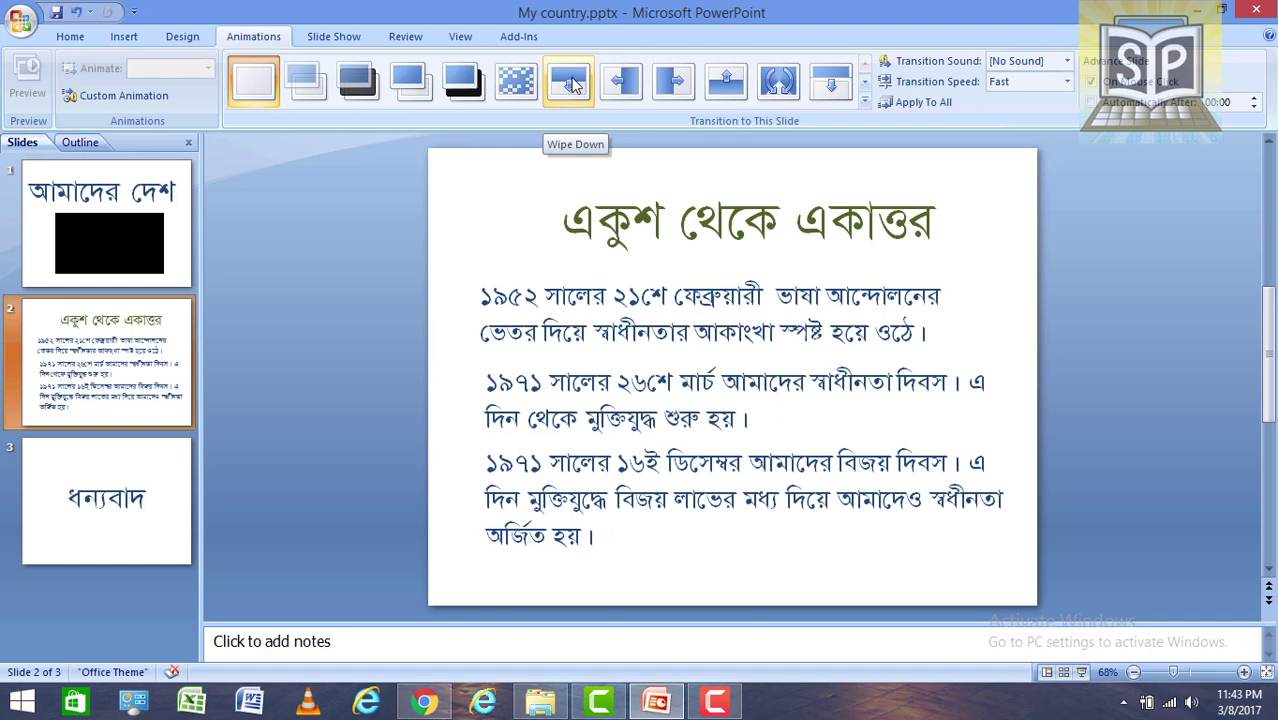
pyautogui.click(572, 88)
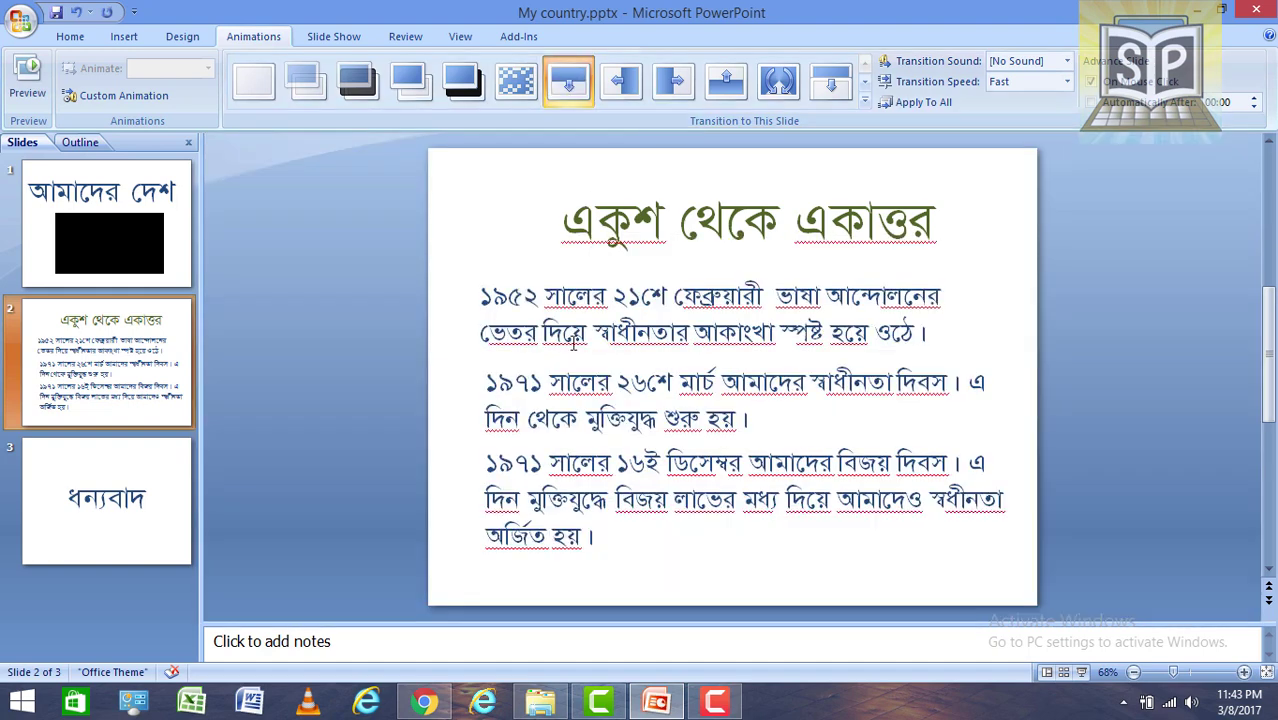
pyautogui.click(147, 247)
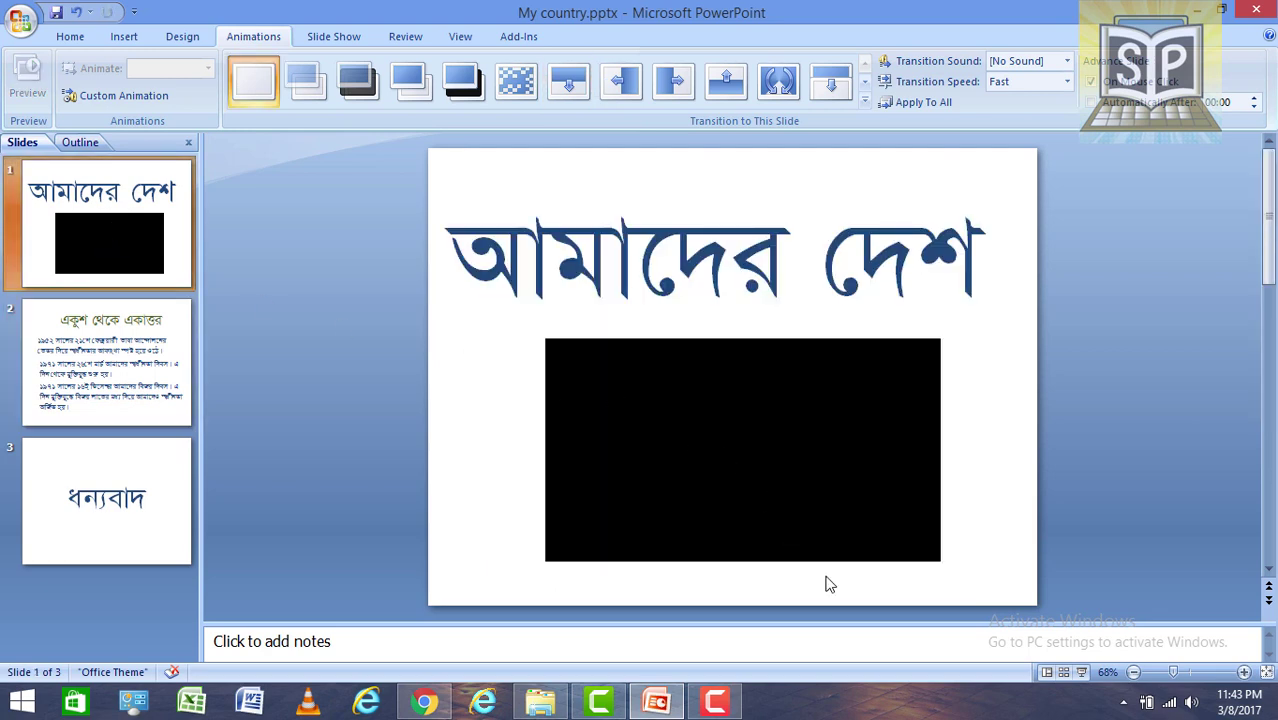
# Preview the slide show from slide 1, advance to slide 2's Wipe Down, and end it
pyautogui.click(1082, 673)
pyautogui.press('Right')
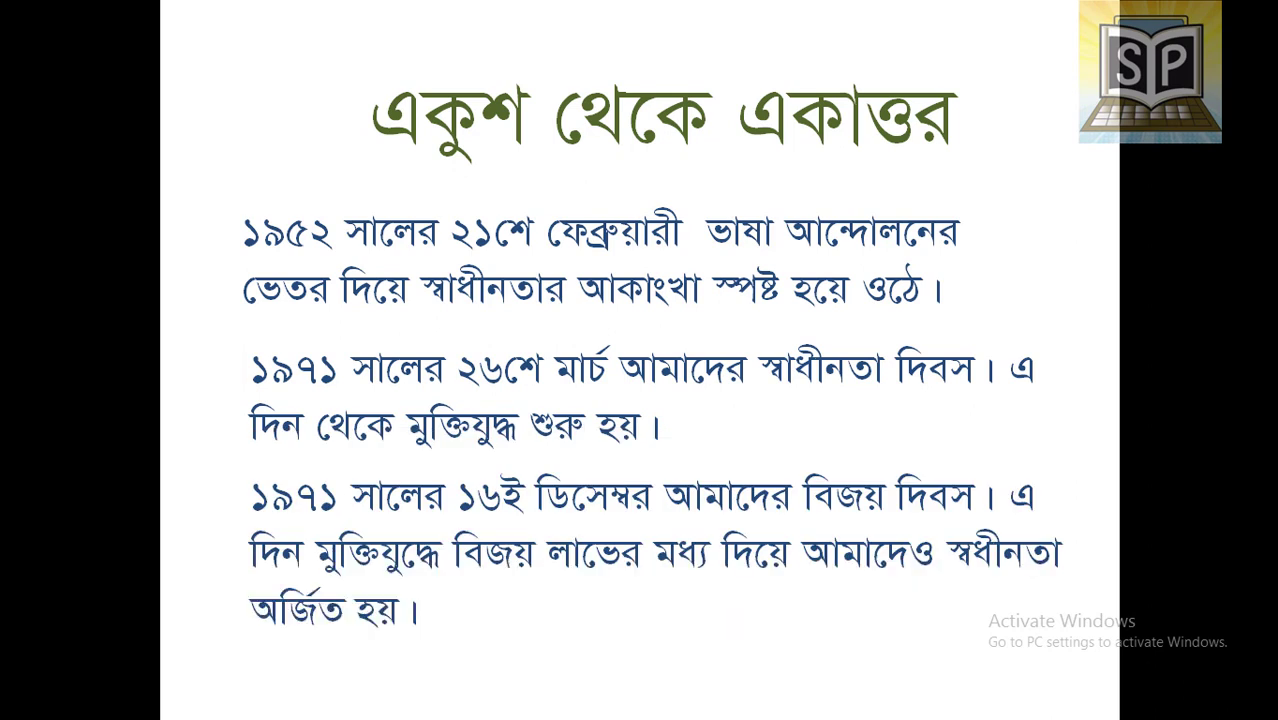
pyautogui.press('Escape')
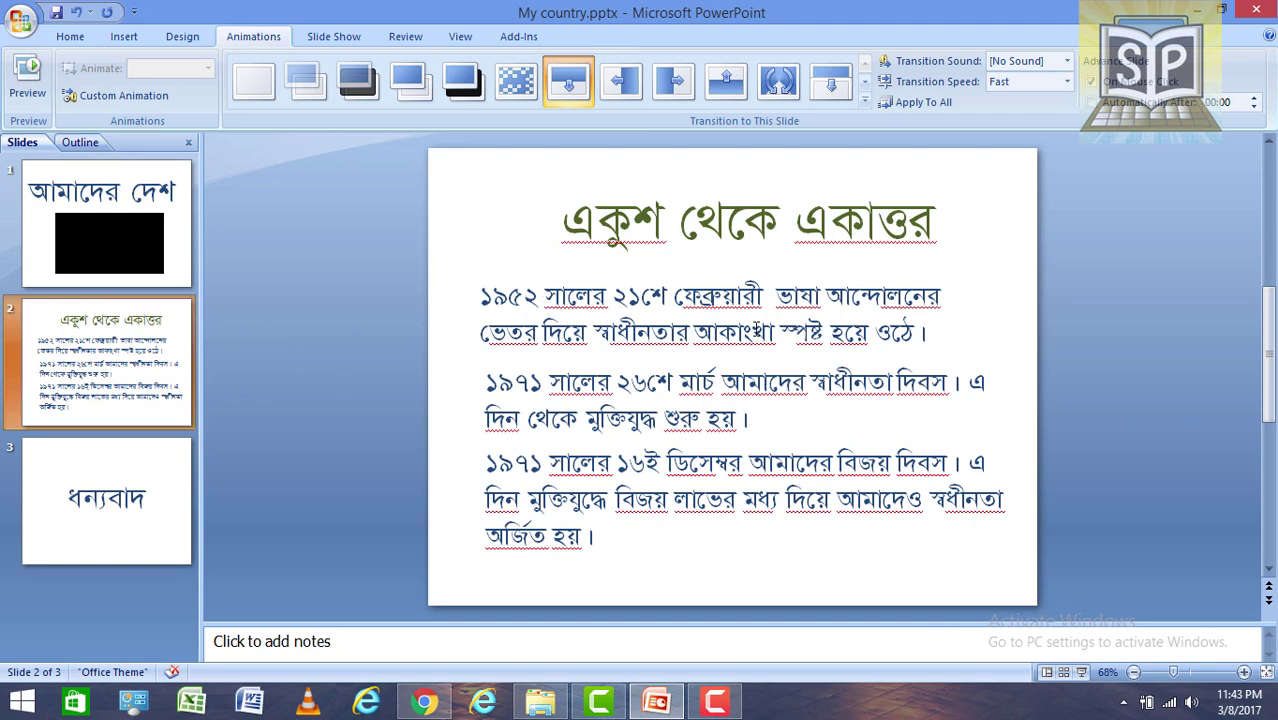
# Apply Wipe Down to all slides, then change slide 3 to a Wipe Left transition
pyautogui.click(917, 110)
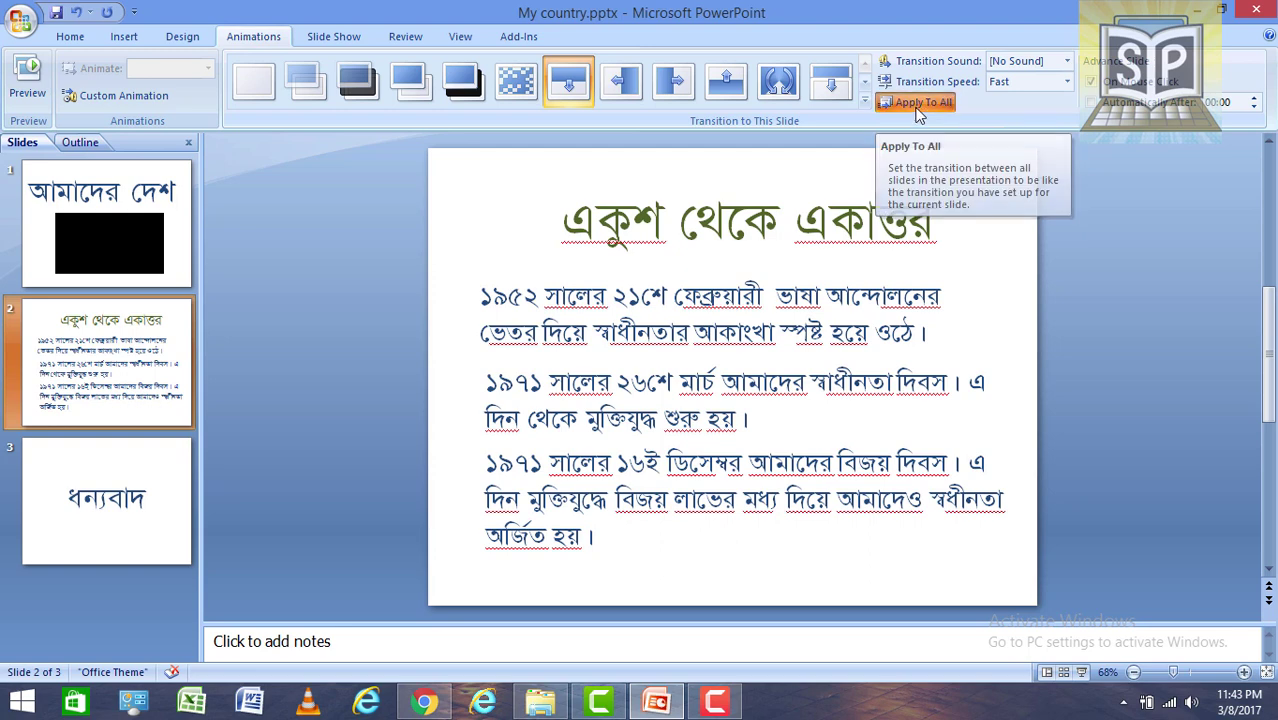
pyautogui.click(919, 110)
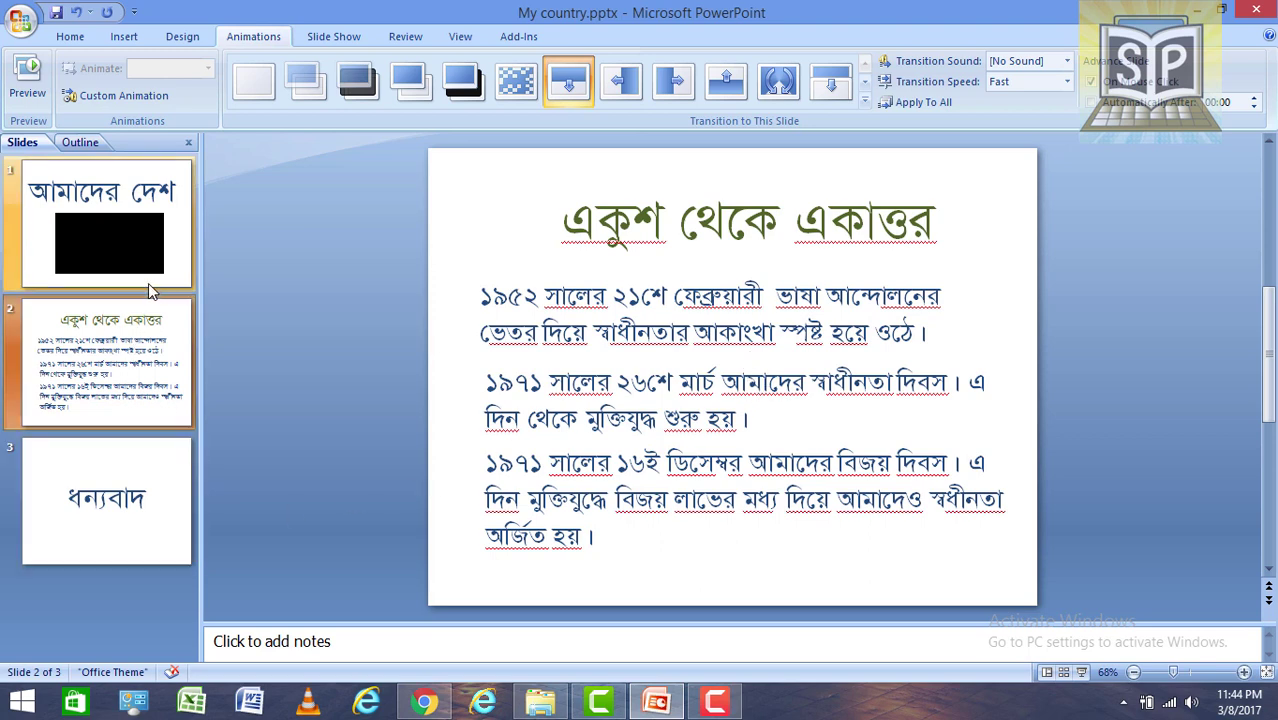
pyautogui.click(128, 482)
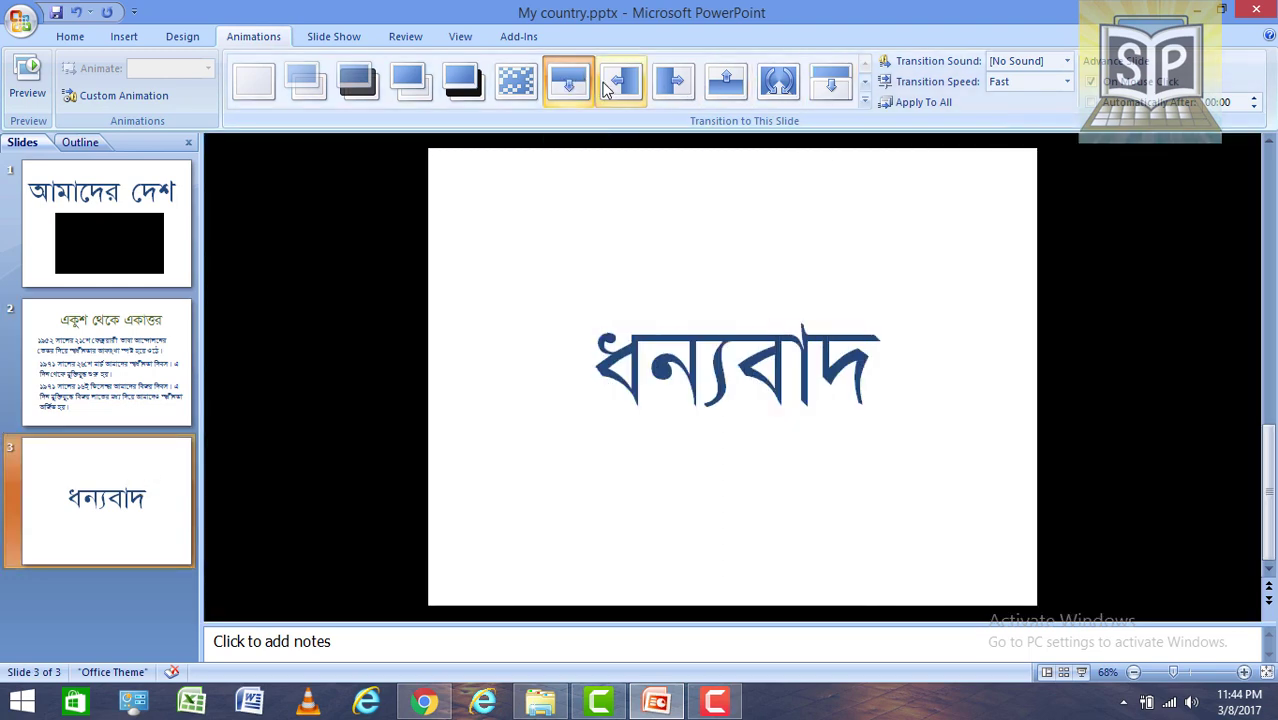
pyautogui.click(614, 84)
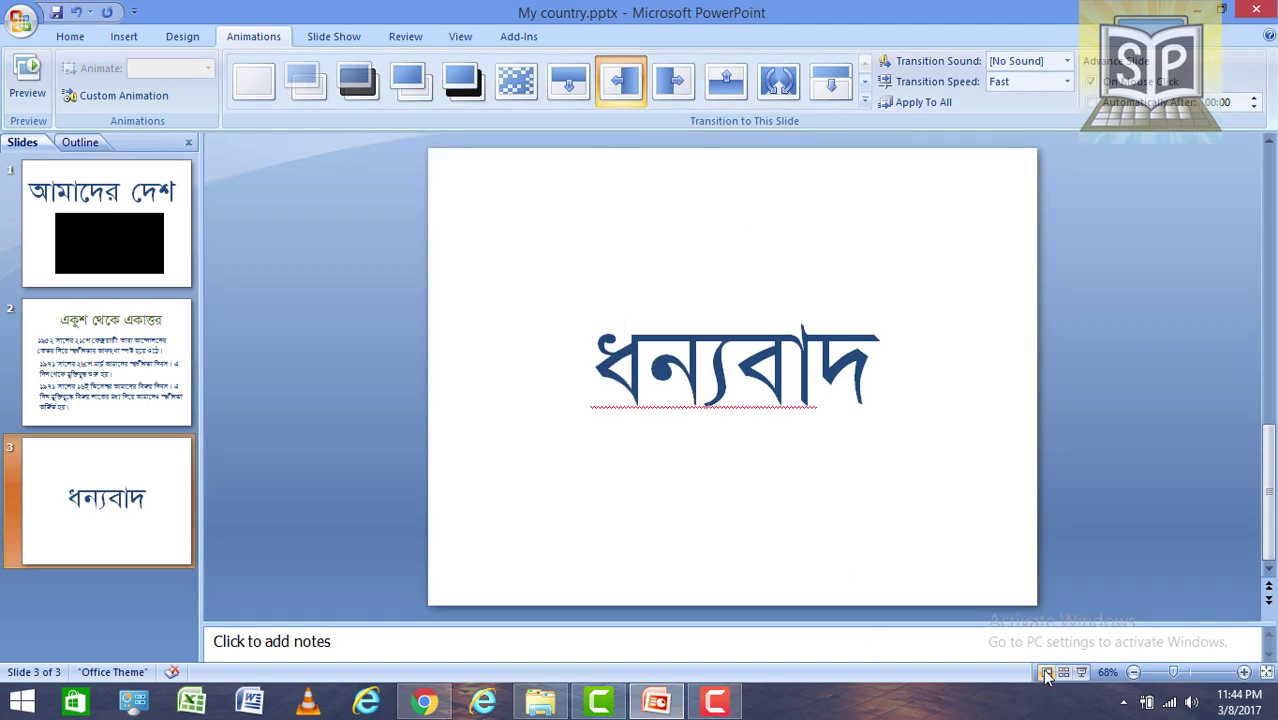
# Preview slide 3's Wipe Left transition in Slide Show and exit
pyautogui.click(1083, 672)
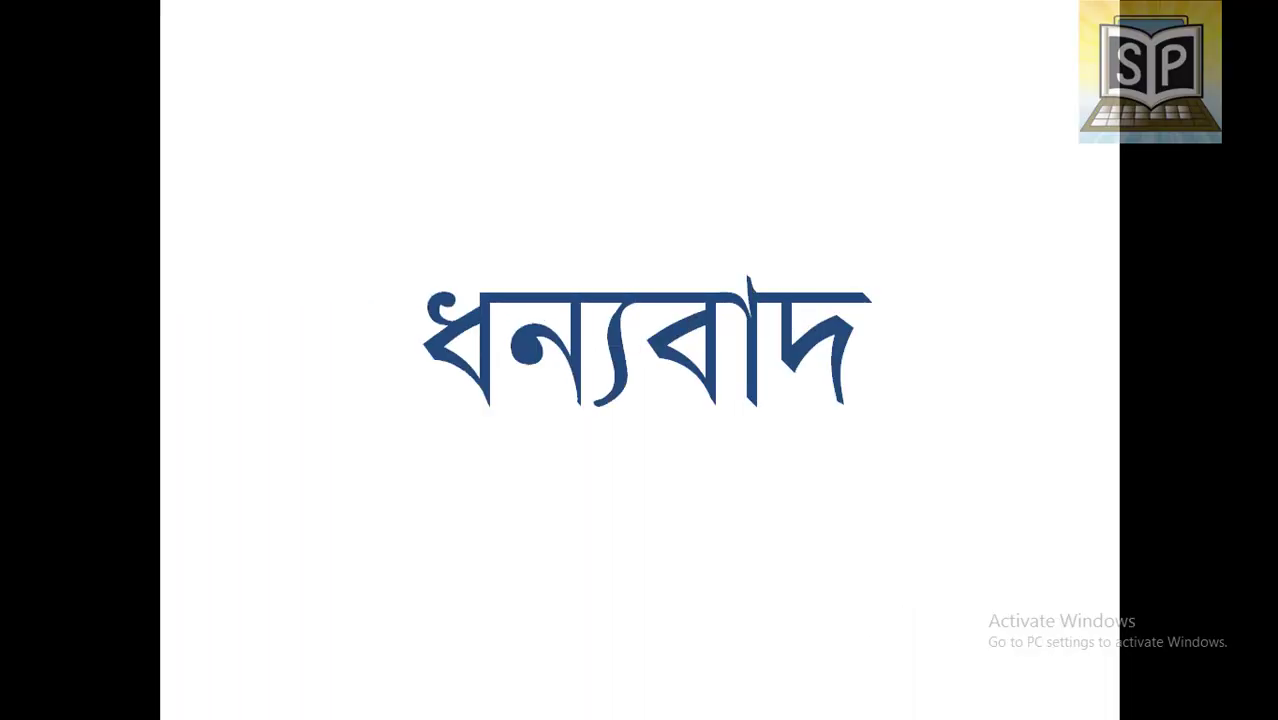
pyautogui.click(1018, 626)
pyautogui.click(1018, 626)
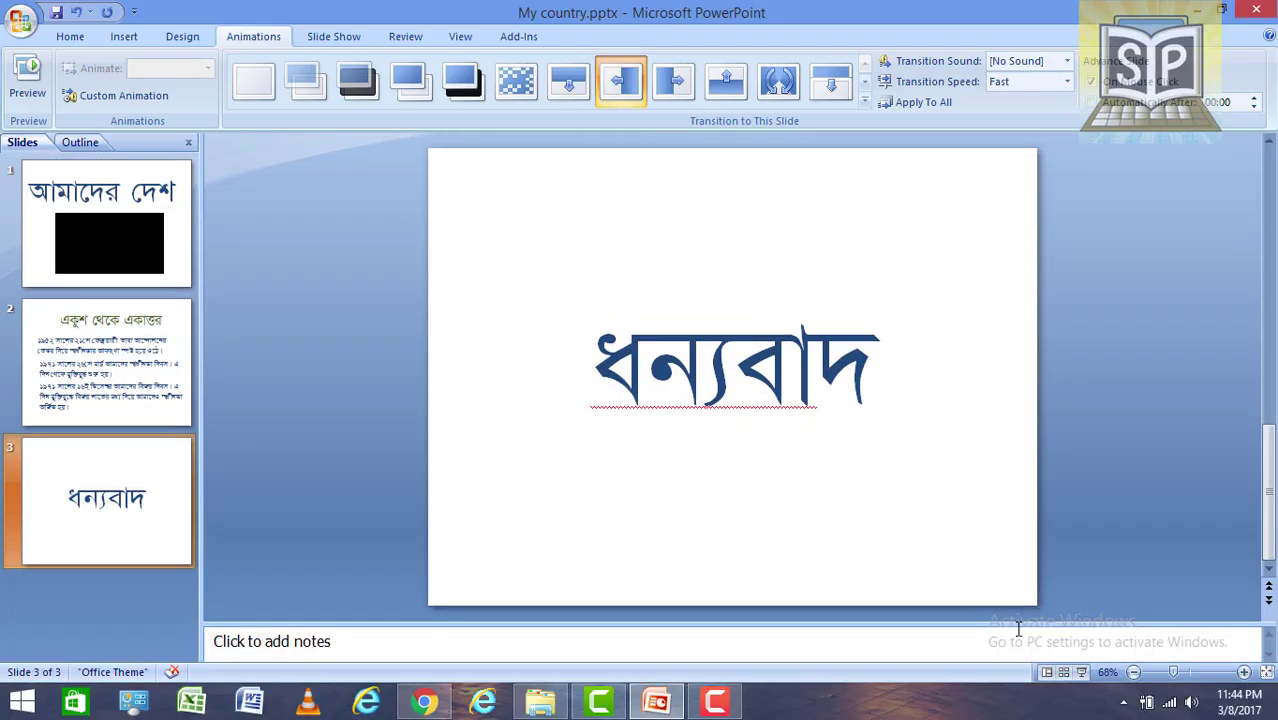
# Play the full slide show from slide 1 through all three slides to the end
pyautogui.click(57, 279)
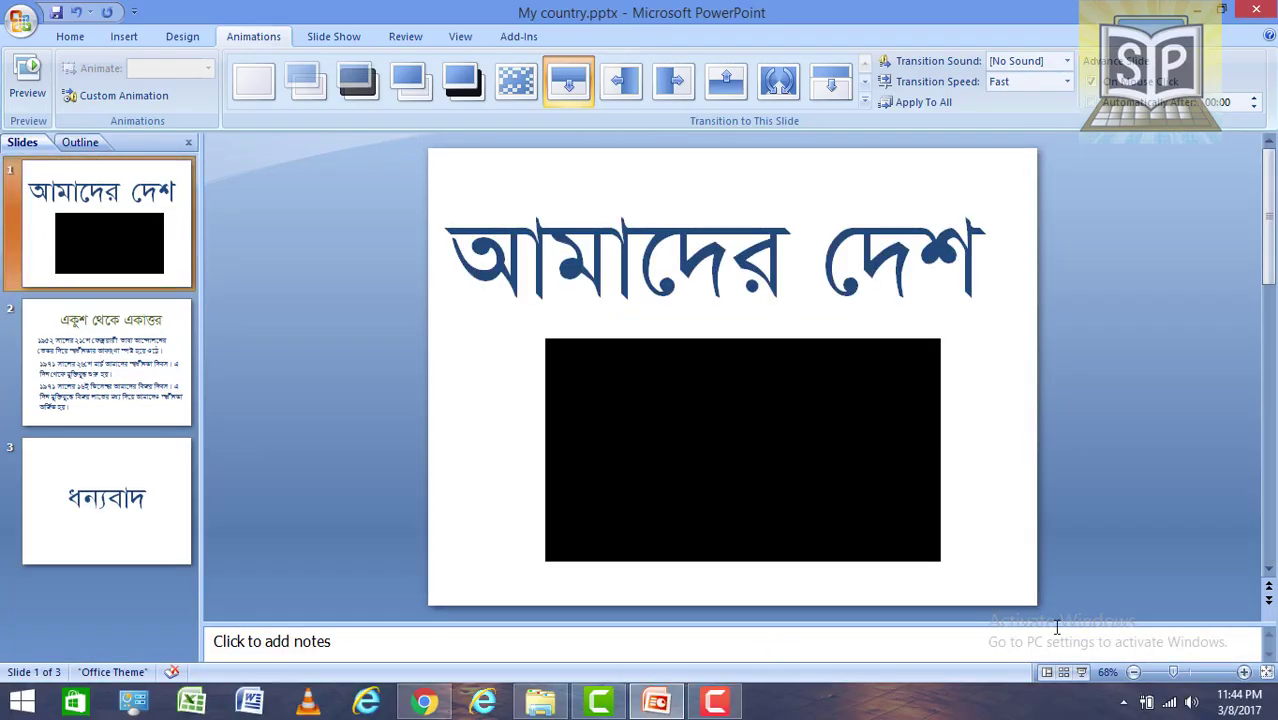
pyautogui.click(1081, 672)
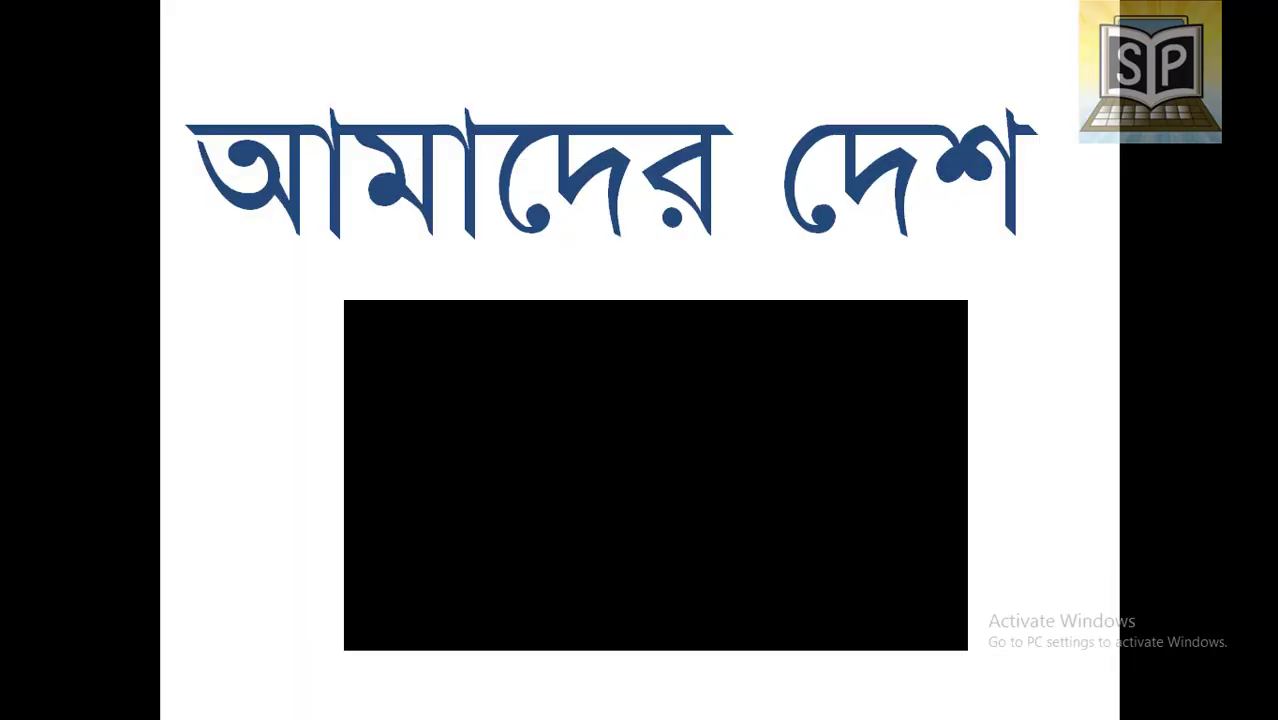
pyautogui.press('Right')
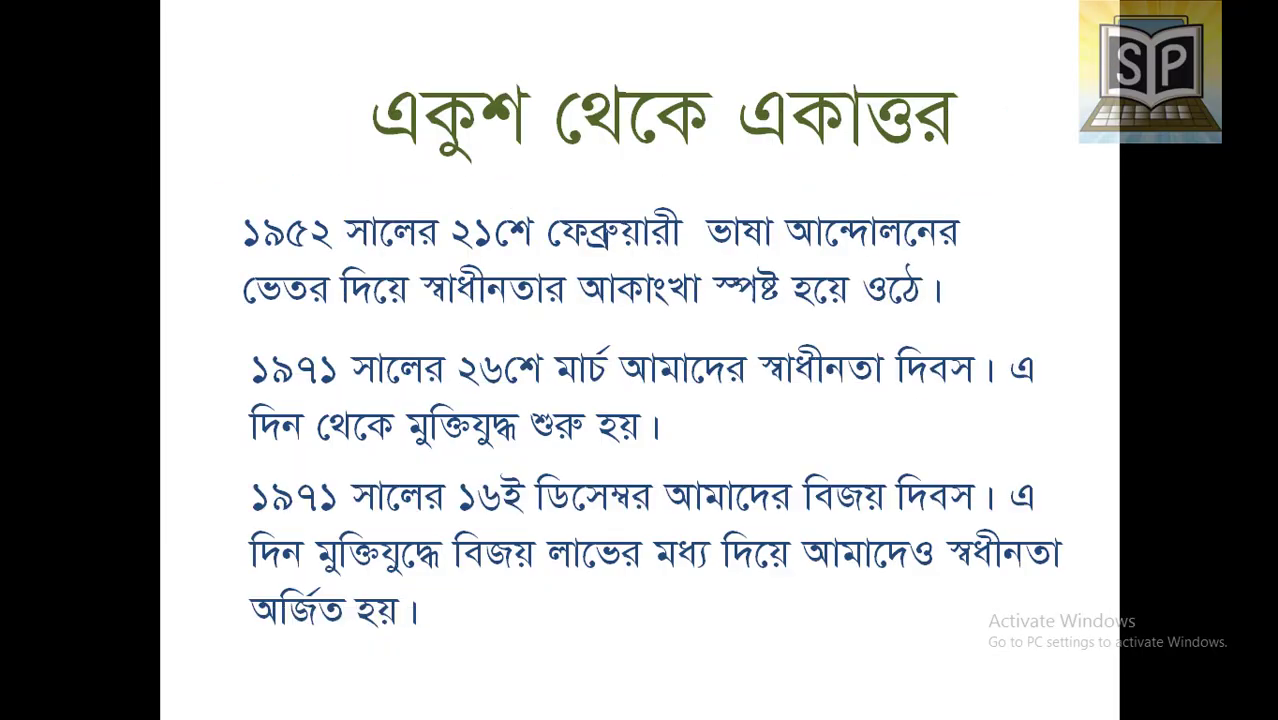
pyautogui.press('Right')
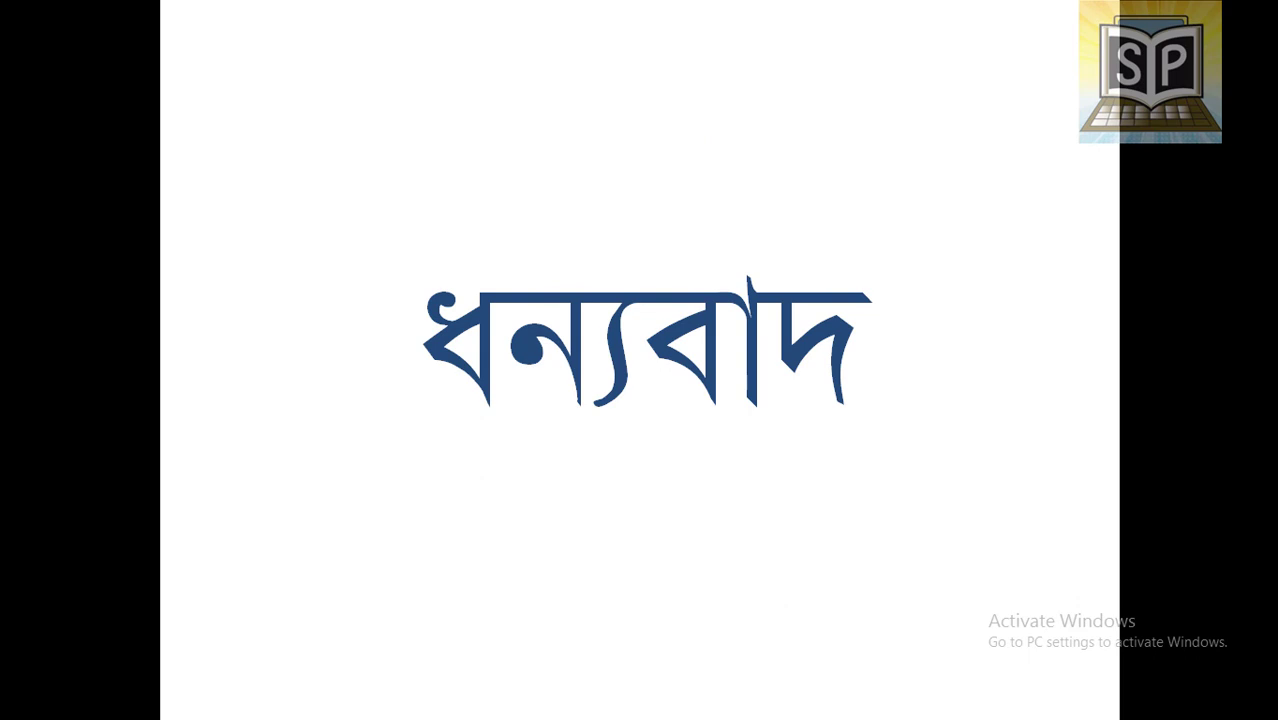
pyautogui.press('Right')
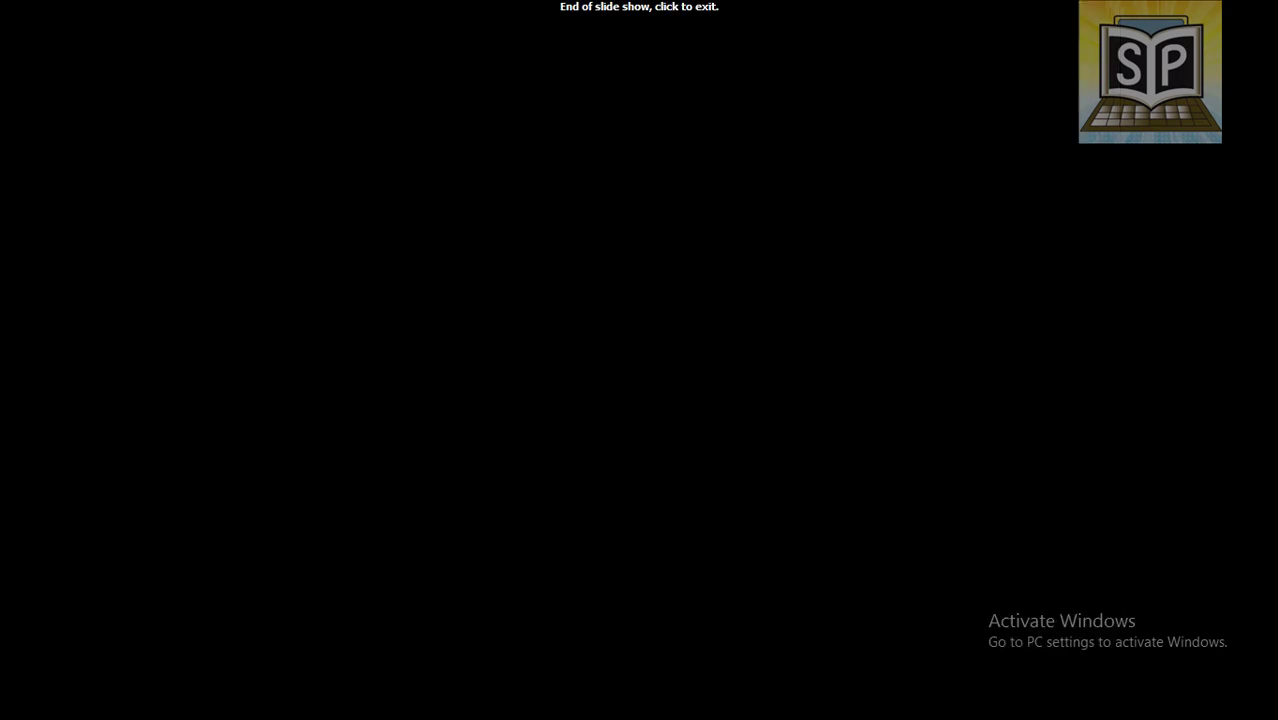
pyautogui.press('Right')
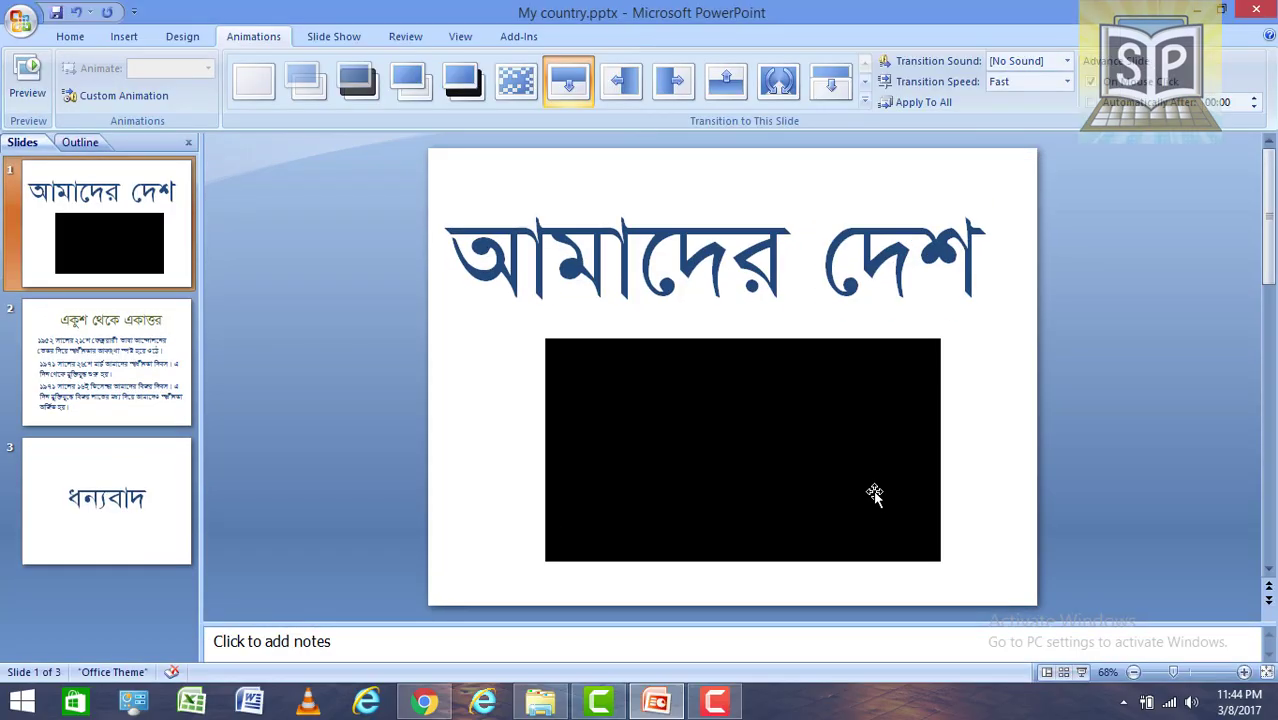
# Go to slide 2, the একুশ থেকে একাত্তর slide, and select its first body text box
pyautogui.click(42, 358)
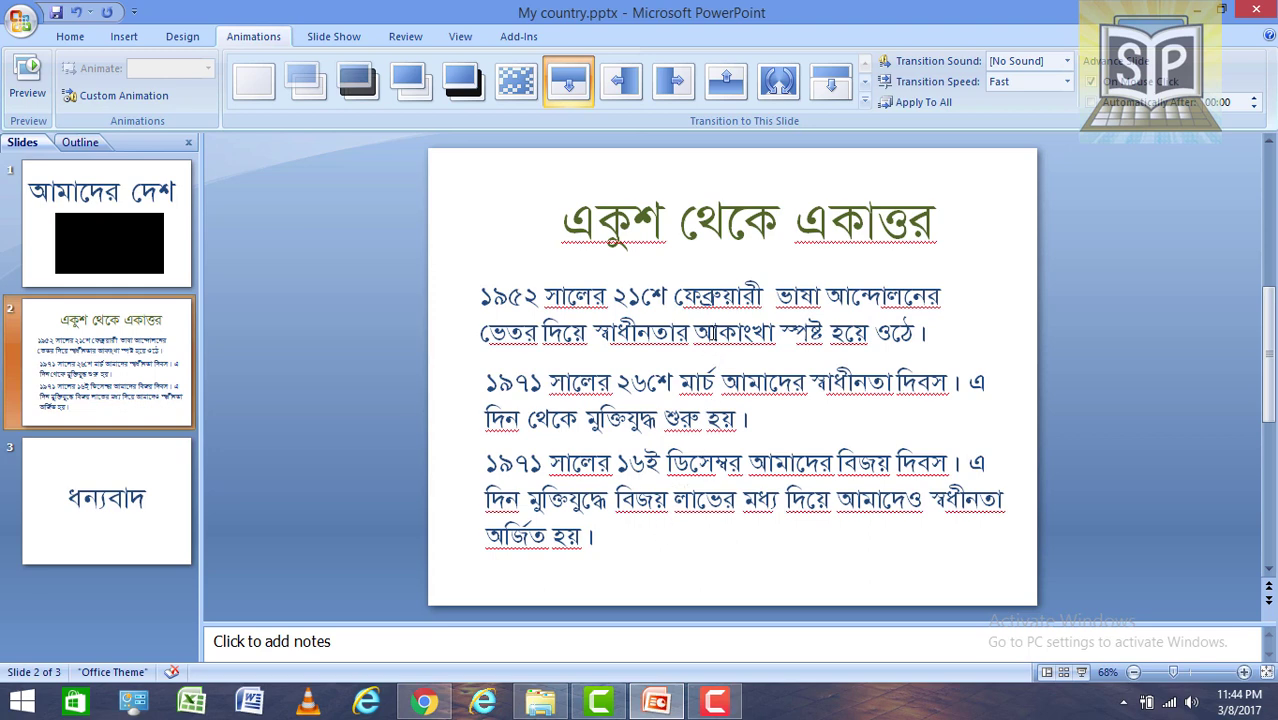
pyautogui.click(712, 332)
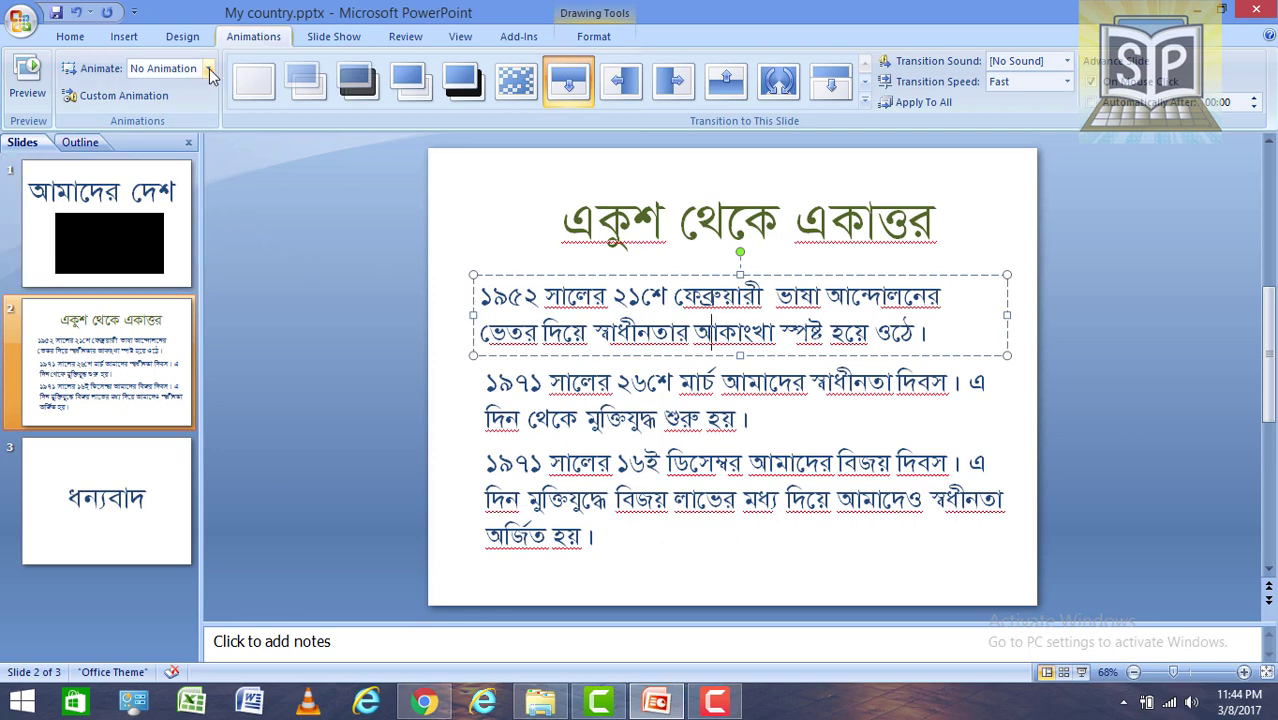
# Give slide 2's first body text box, the ১৯৫২ paragraph, a Blinds entrance animation
pyautogui.click(131, 103)
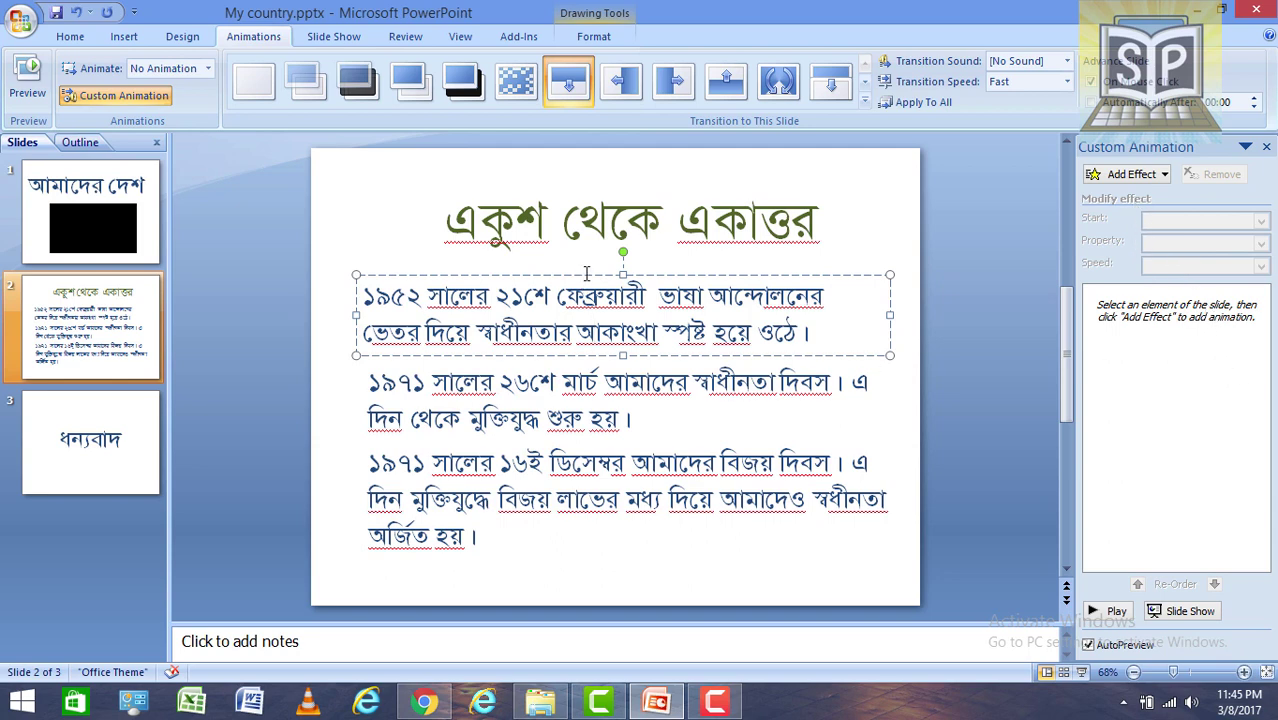
pyautogui.click(1136, 178)
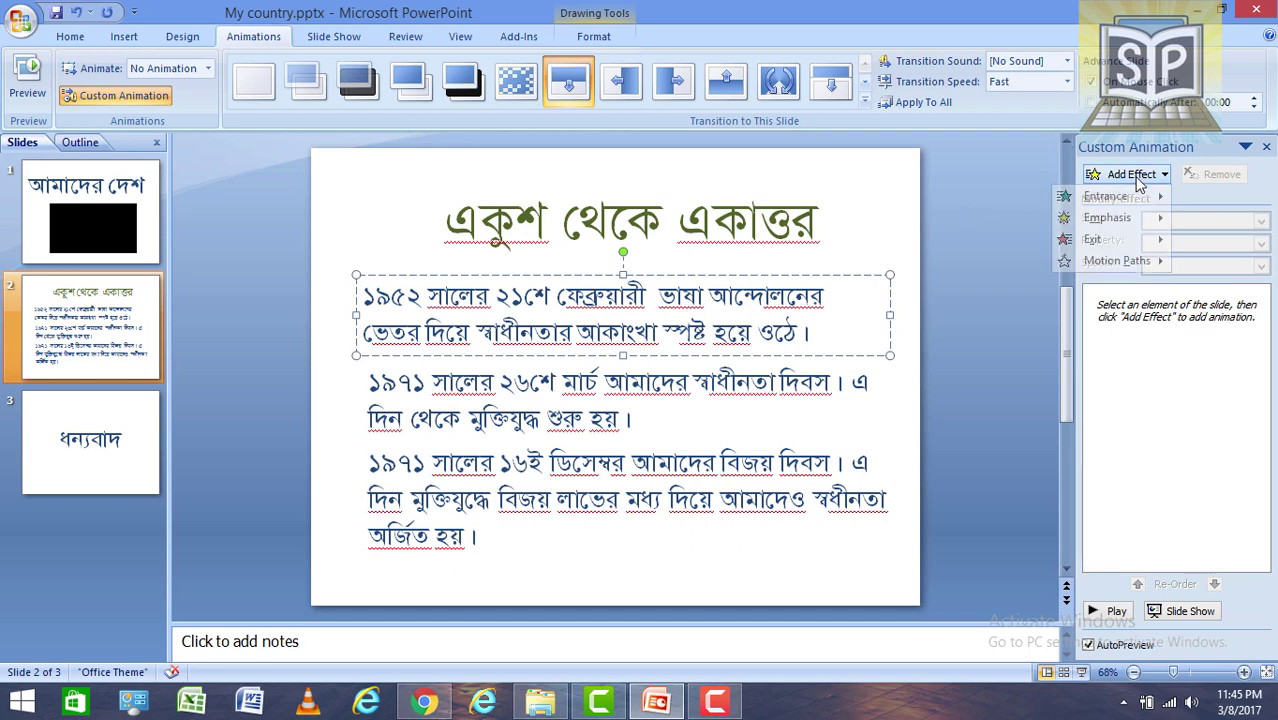
pyautogui.moveTo(1143, 197)
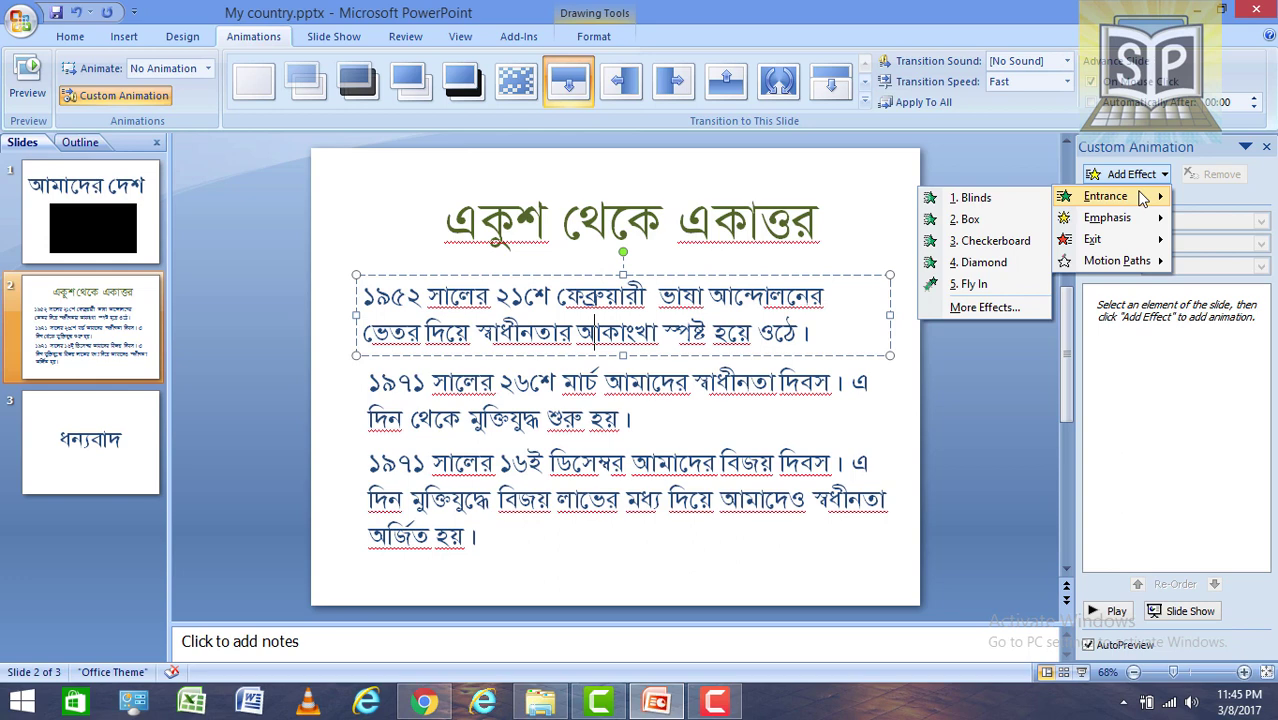
pyautogui.click(1002, 207)
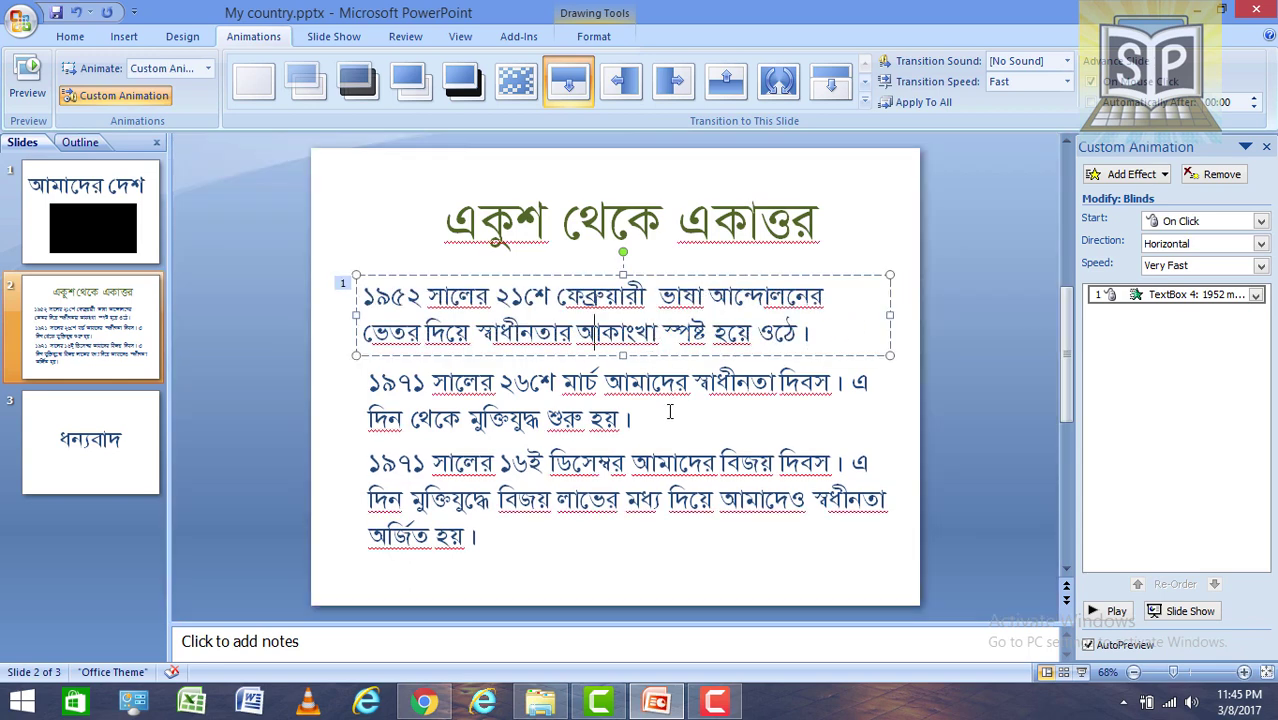
pyautogui.click(673, 407)
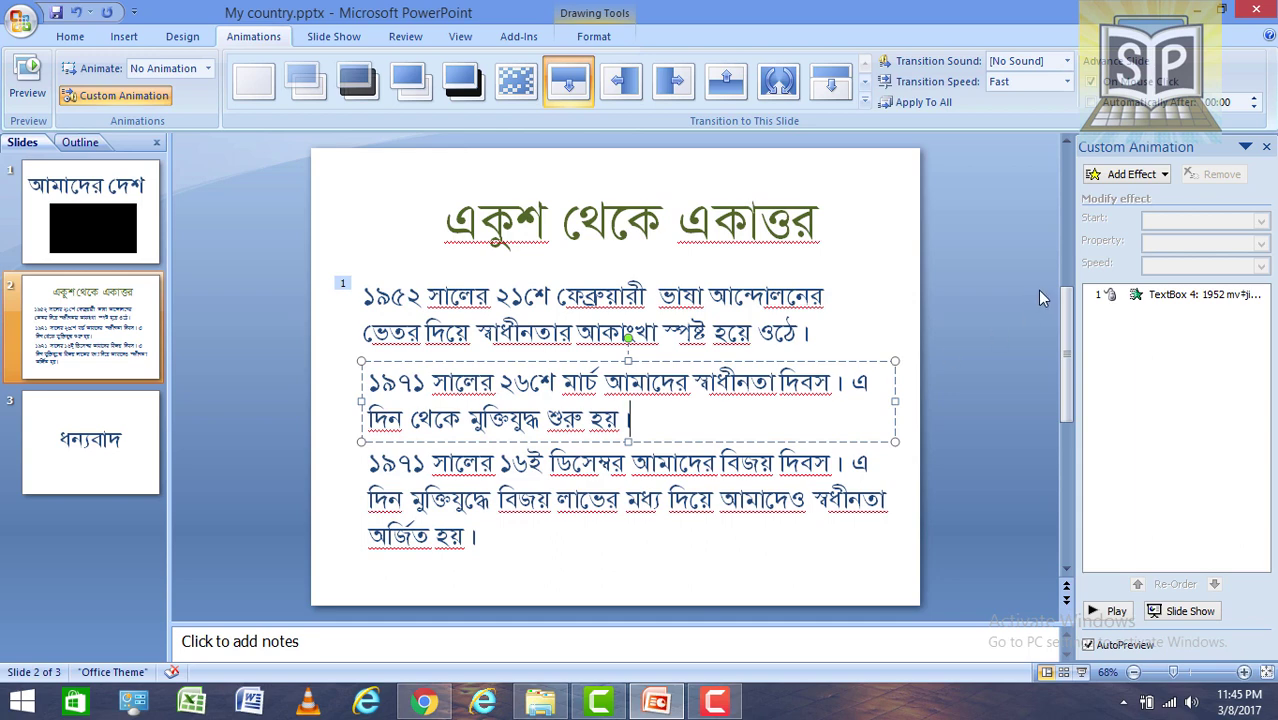
# Make the second paragraph, ১৯৭১ ২৬শে মার্চ, fly in from the bottom as animation 2
pyautogui.click(1167, 179)
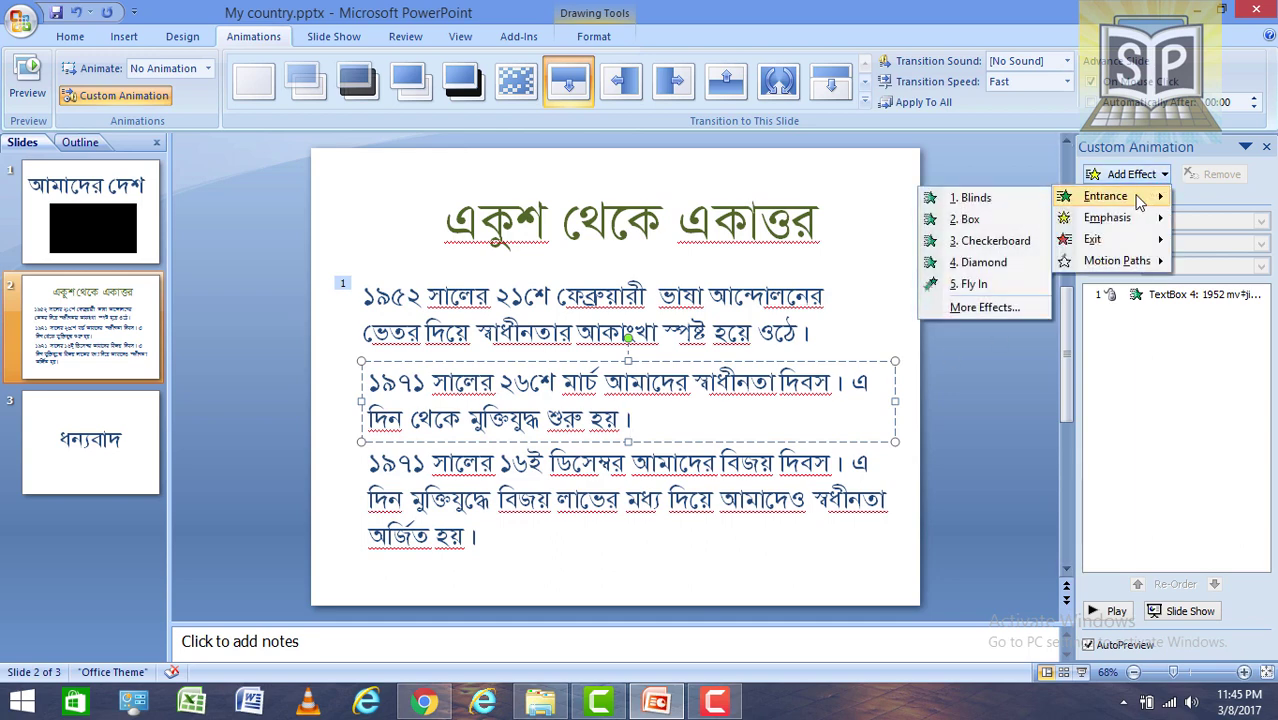
pyautogui.click(975, 285)
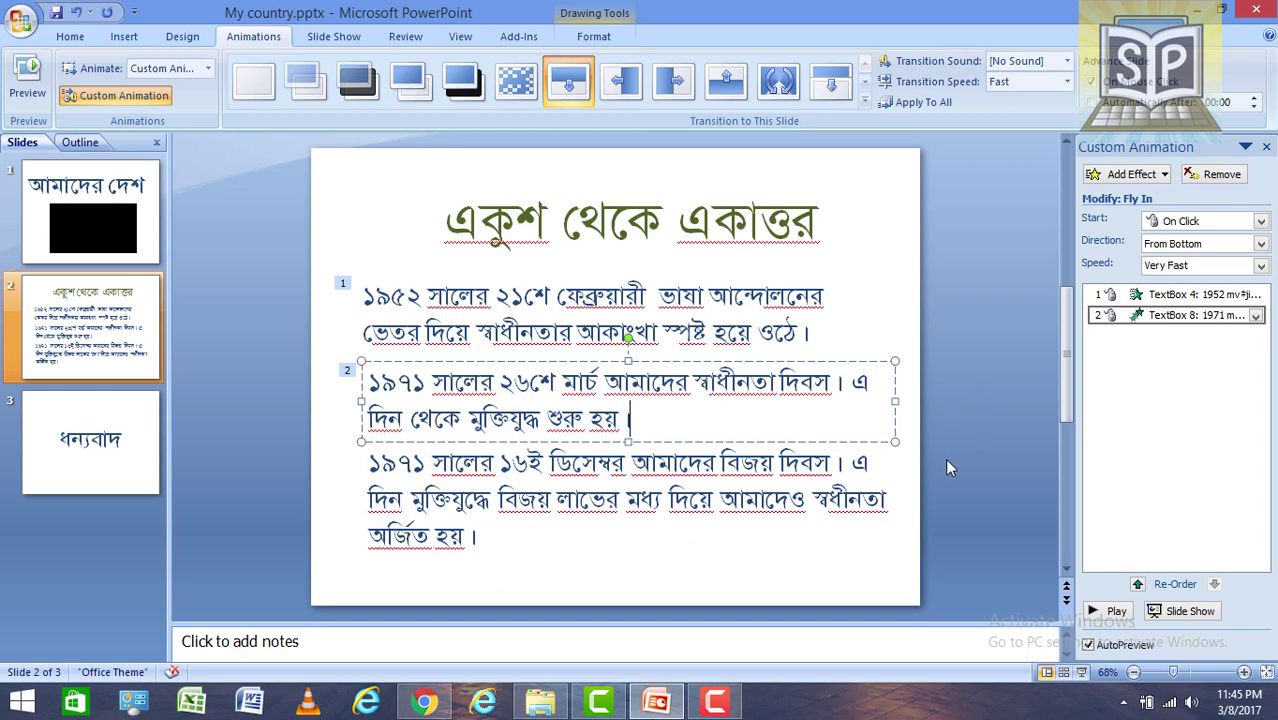
pyautogui.click(690, 470)
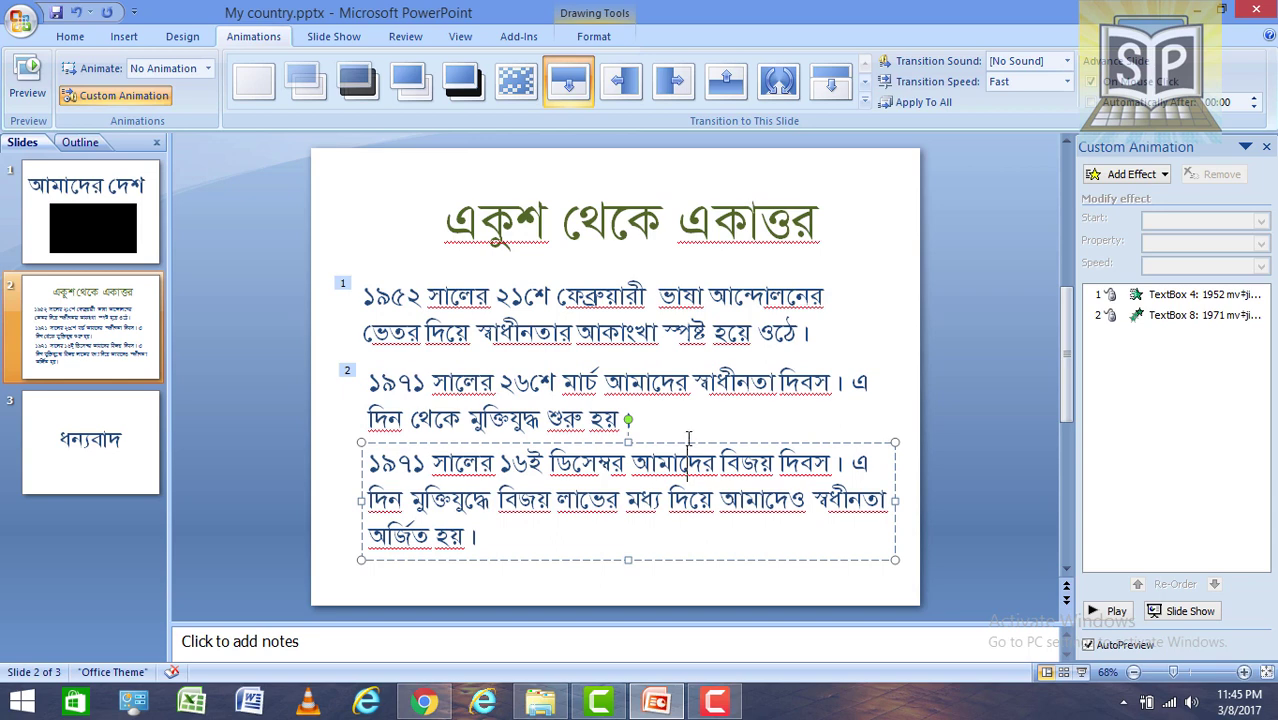
# Give the third paragraph, ১৯৭১ ১৬ই ডিসেম্বর, a Diamond entrance animation as effect 3
pyautogui.press('Escape')
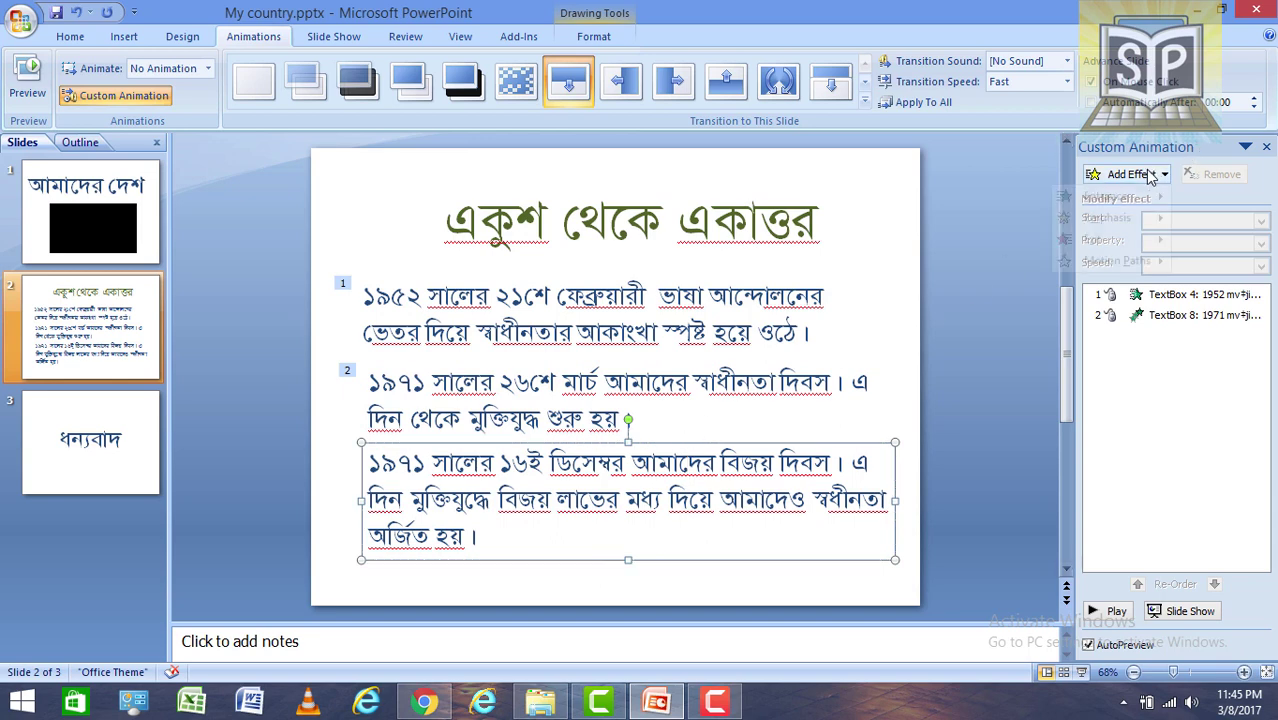
pyautogui.click(1131, 174)
pyautogui.moveTo(1108, 243)
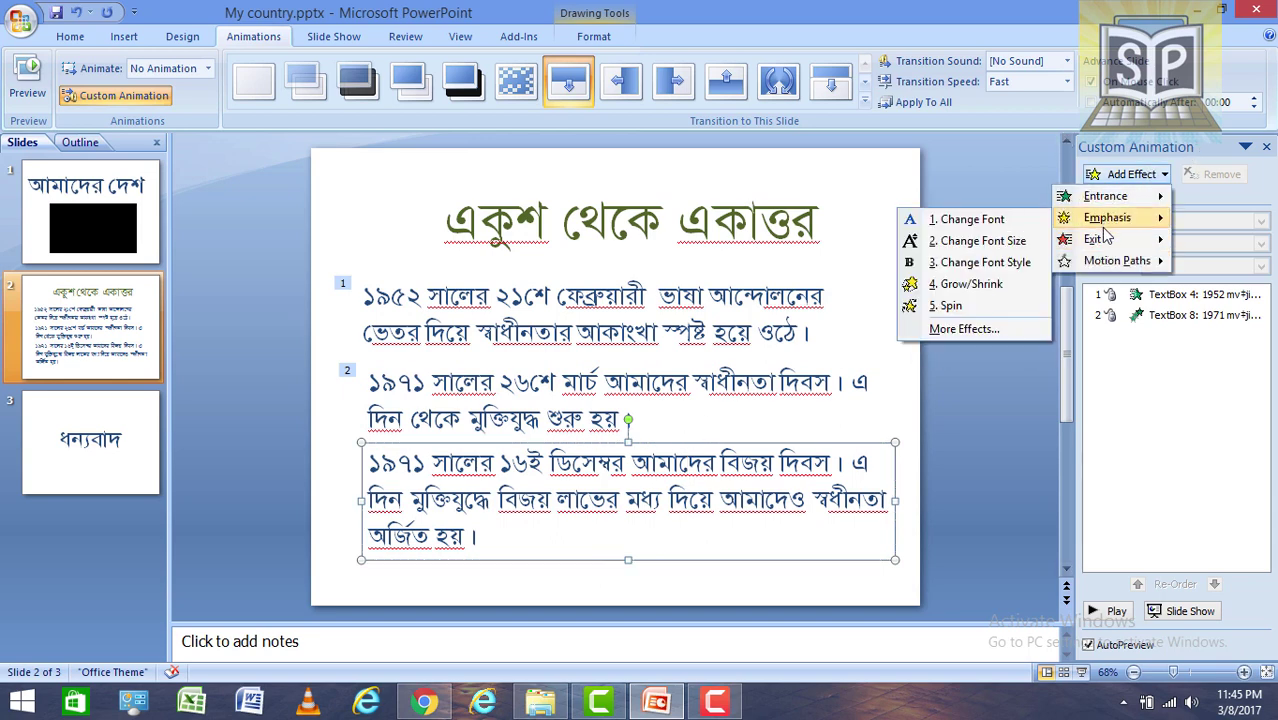
pyautogui.moveTo(1108, 200)
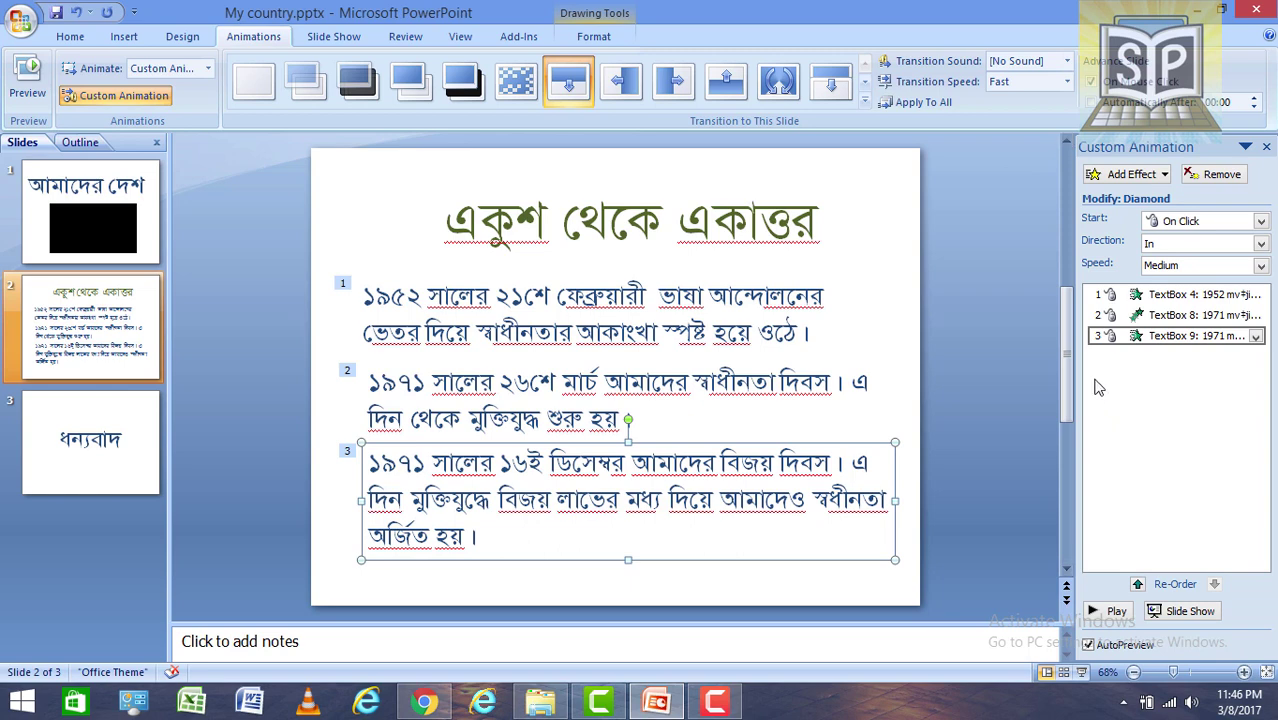
pyautogui.click(1164, 175)
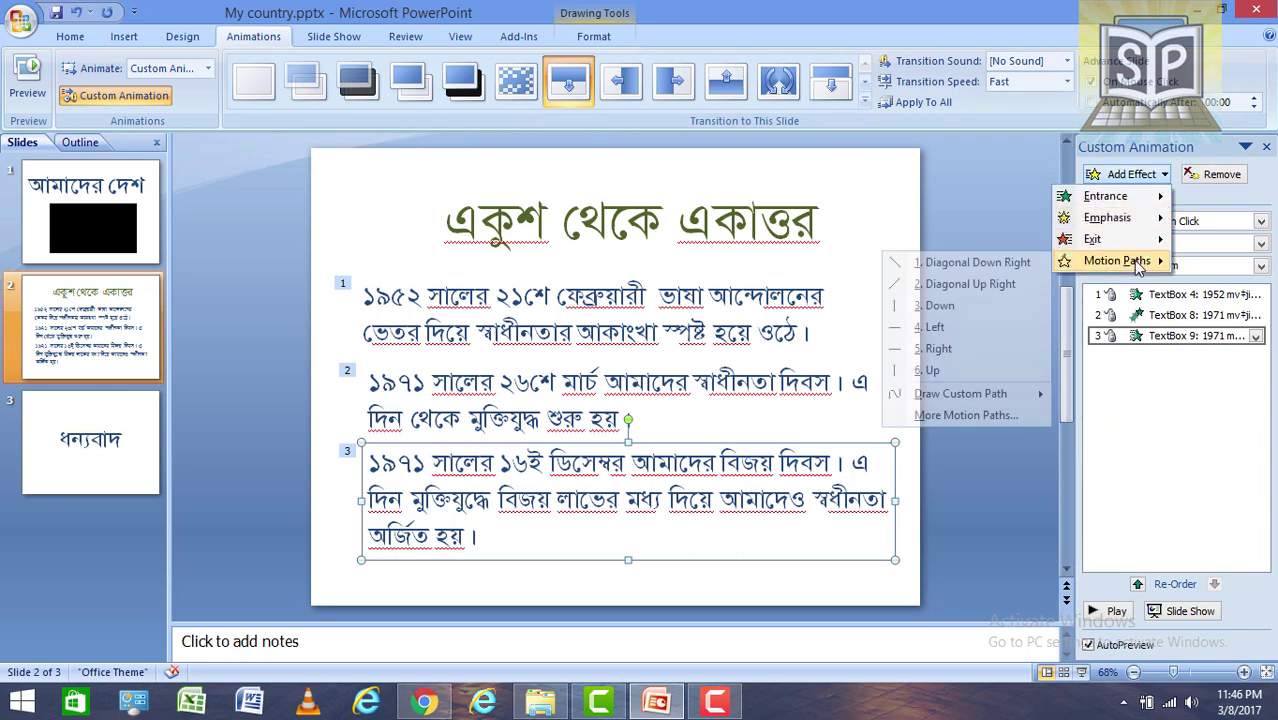
pyautogui.moveTo(1122, 200)
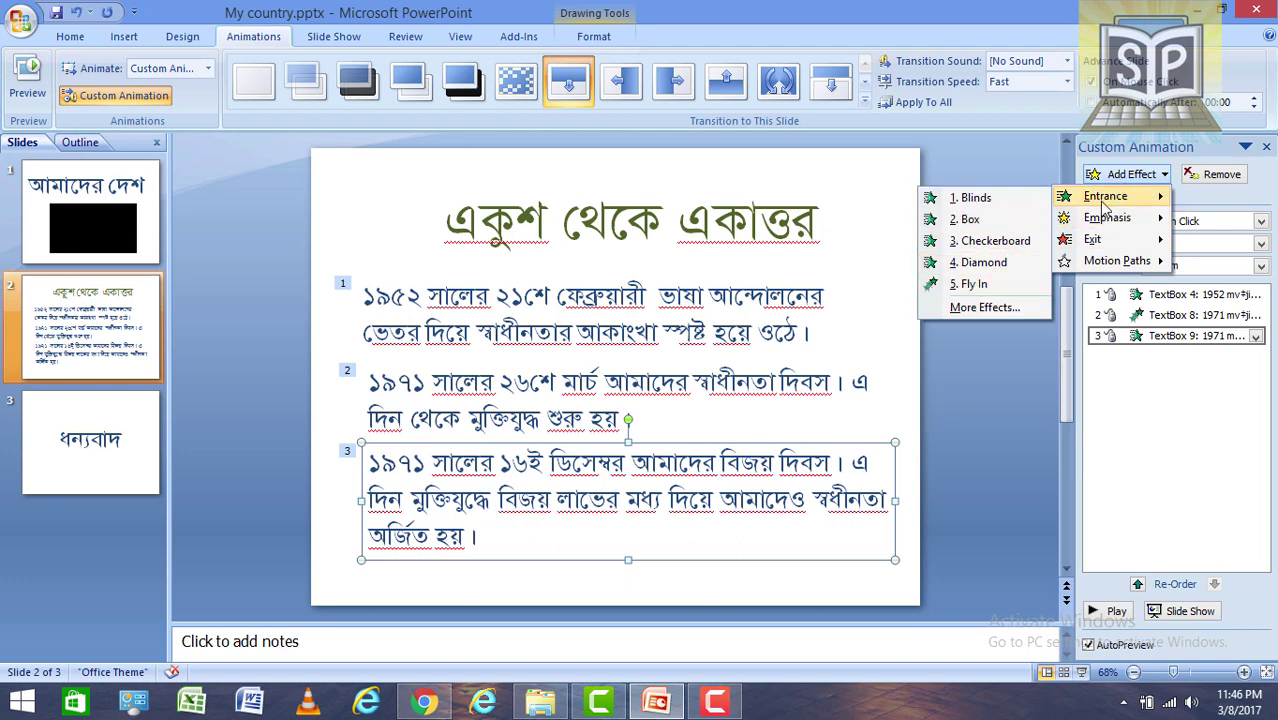
pyautogui.click(980, 318)
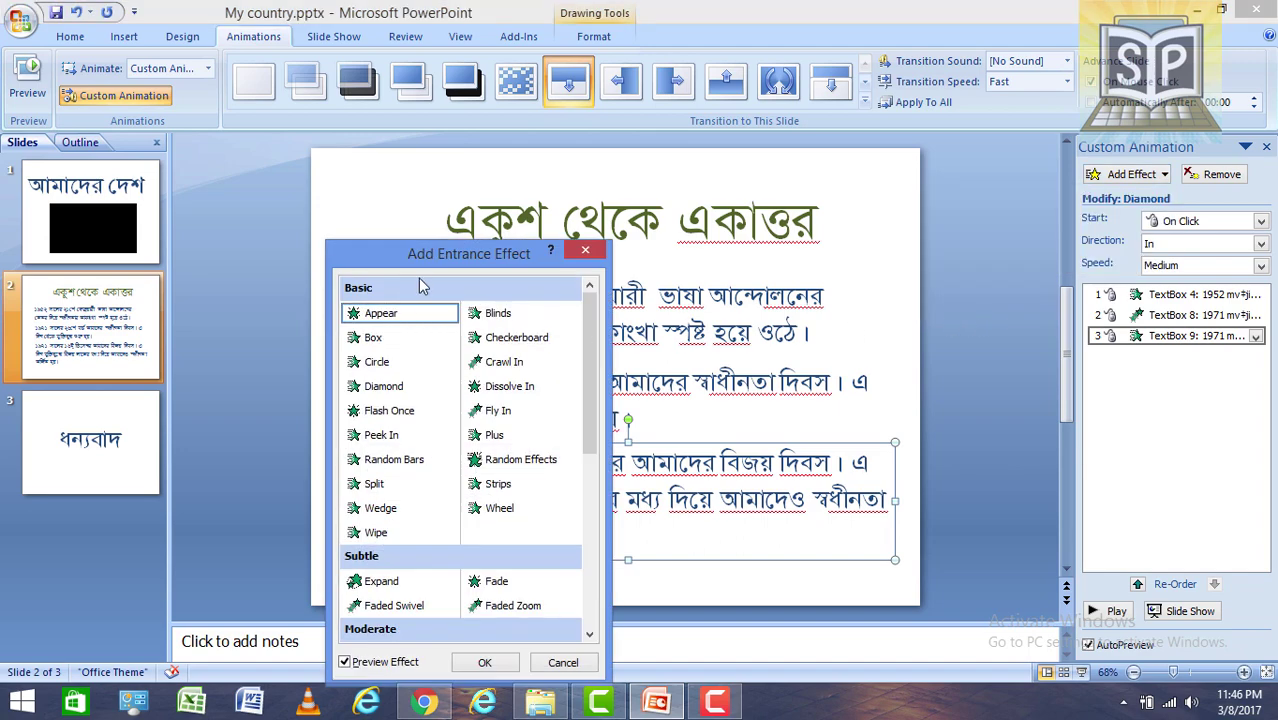
pyautogui.moveTo(423, 258); pyautogui.dragTo(560, 130)
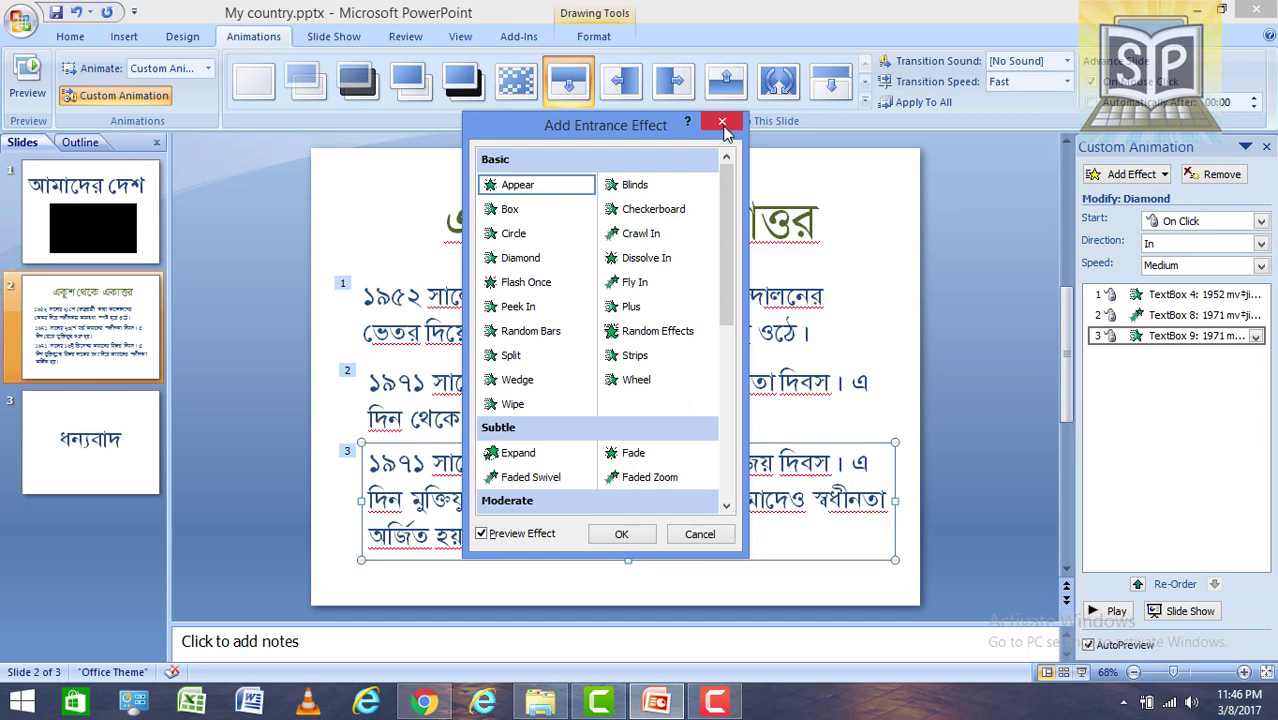
pyautogui.click(724, 124)
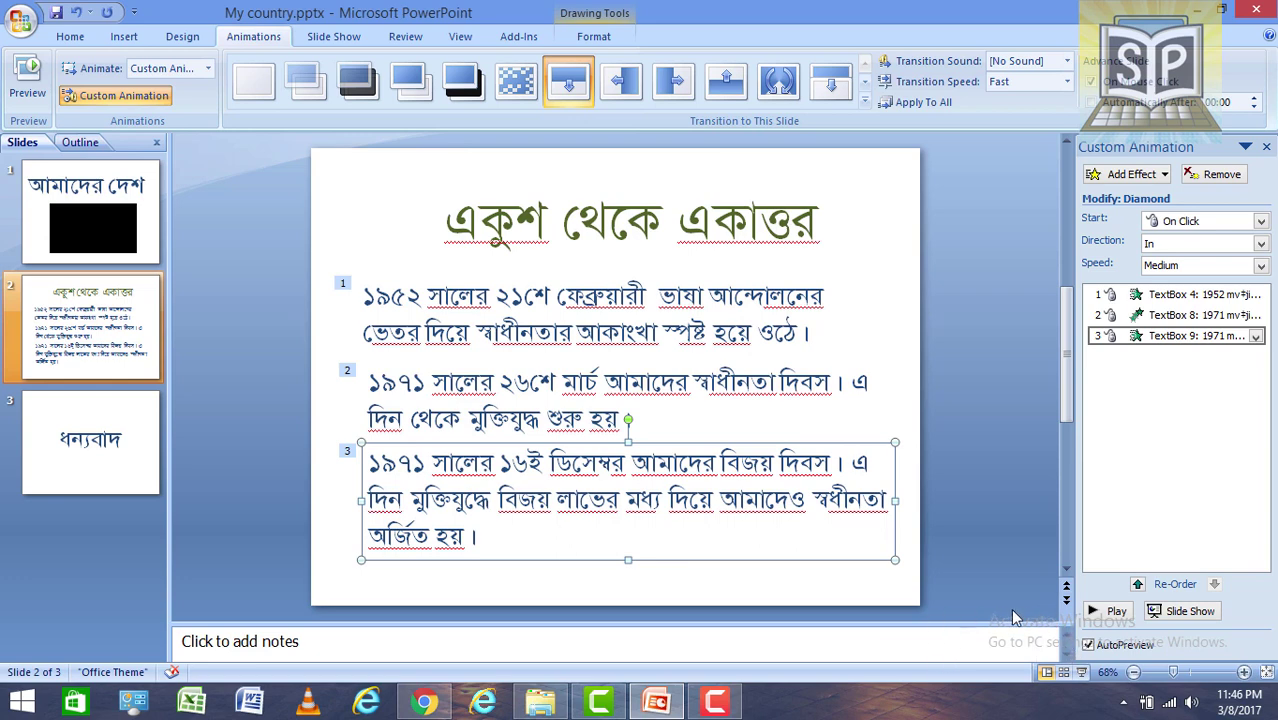
pyautogui.click(1084, 671)
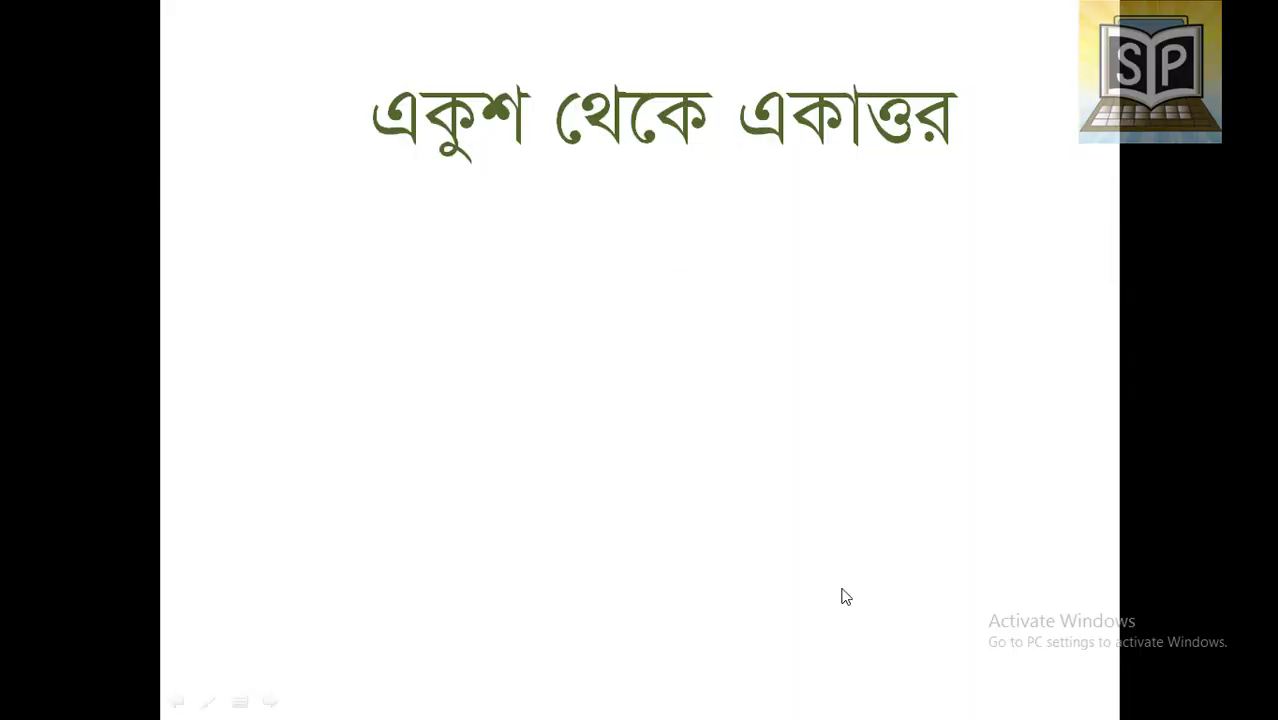
pyautogui.click(843, 595)
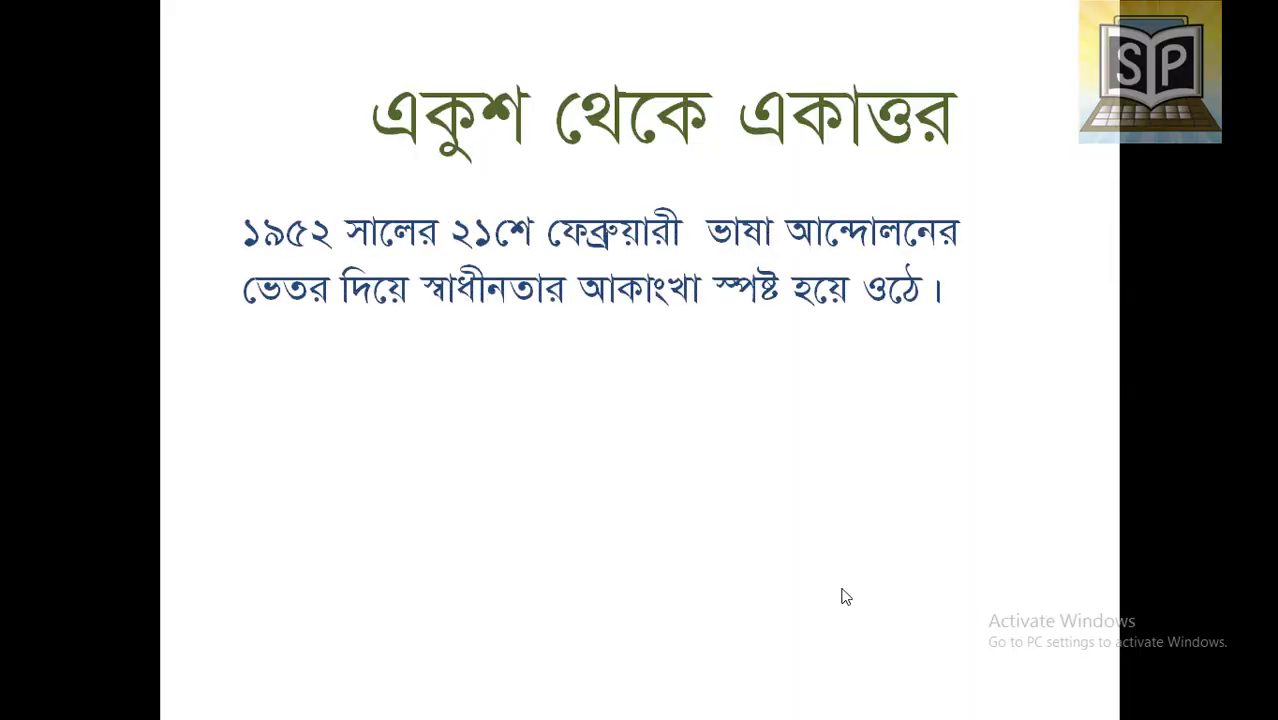
pyautogui.click(843, 597)
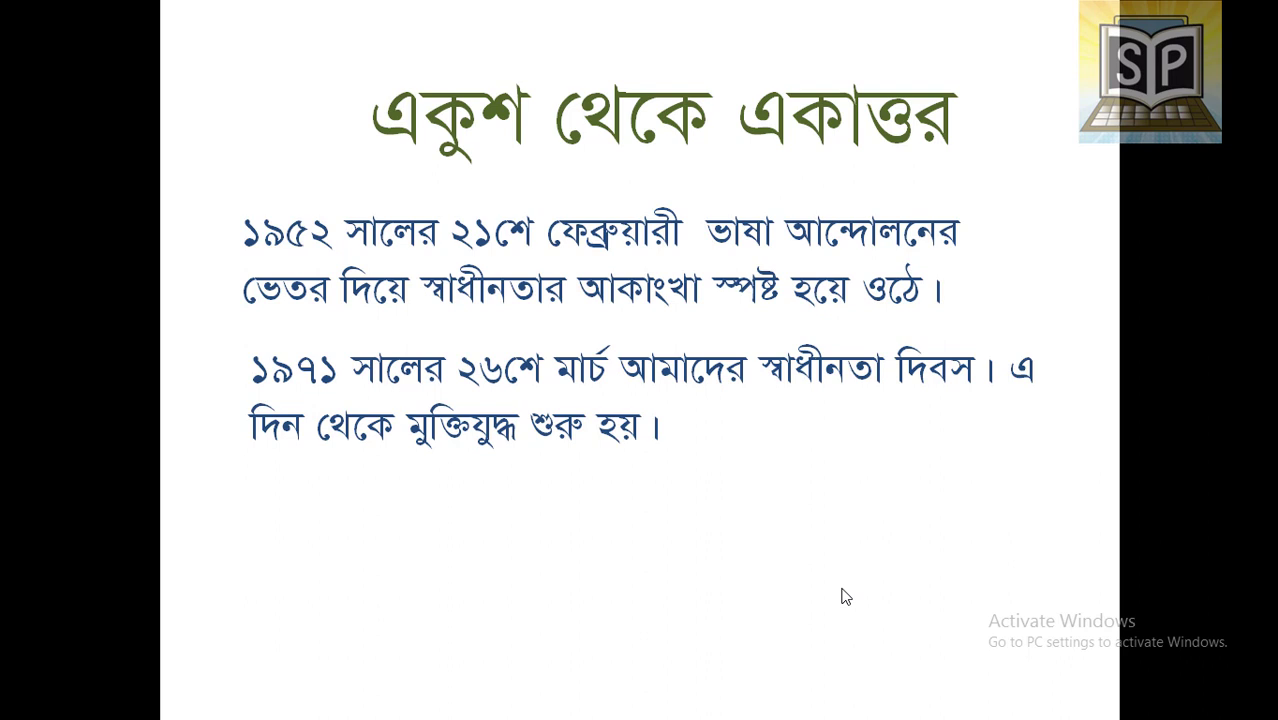
pyautogui.click(843, 597)
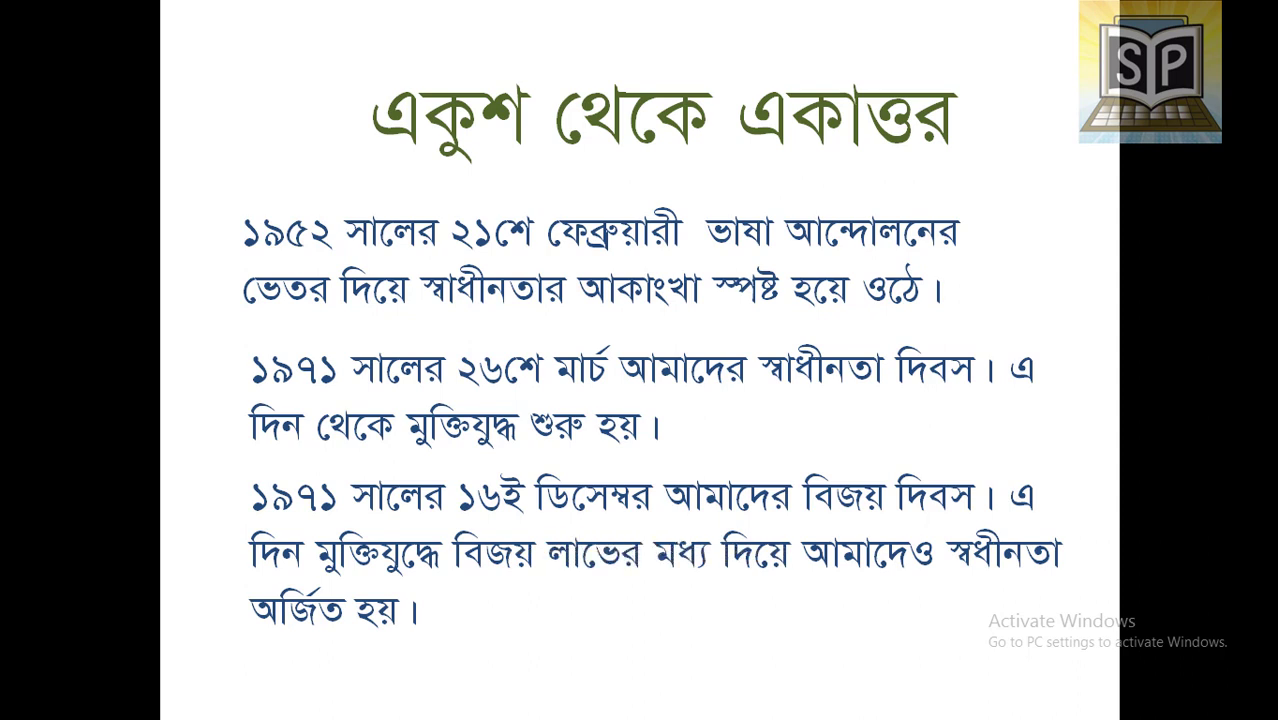
pyautogui.press('Right')
pyautogui.press('Right')
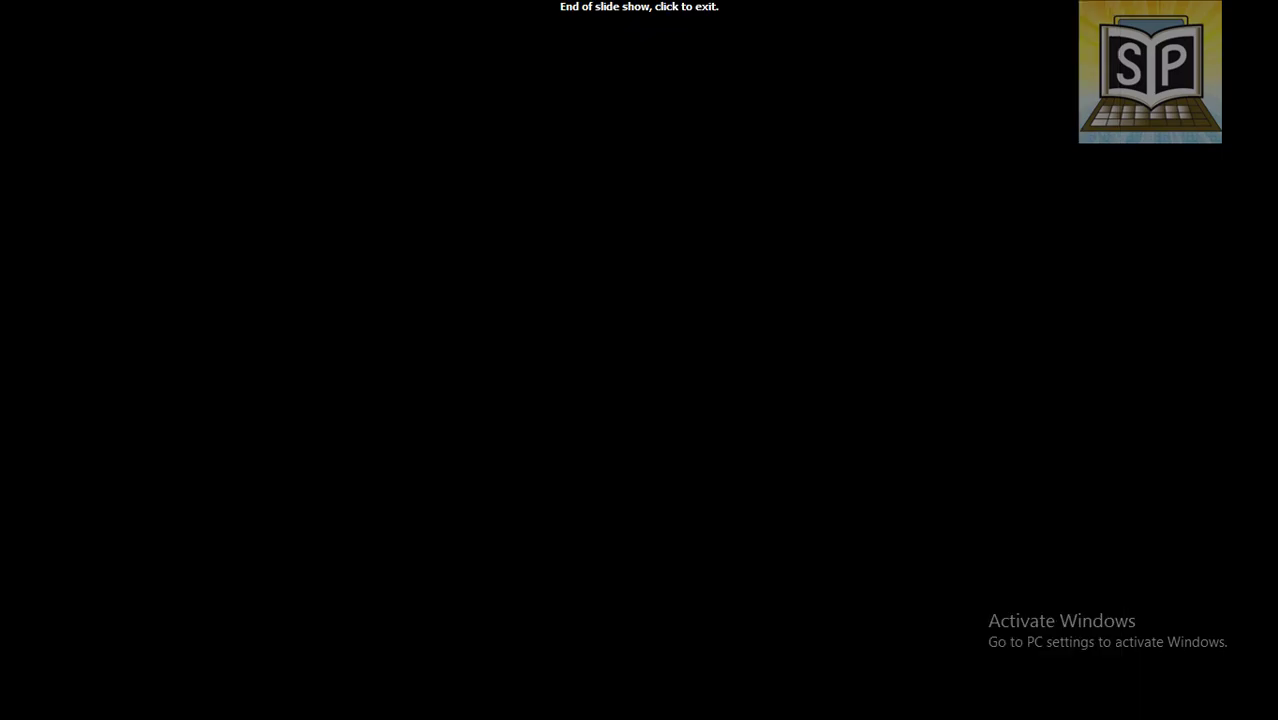
pyautogui.press('Right')
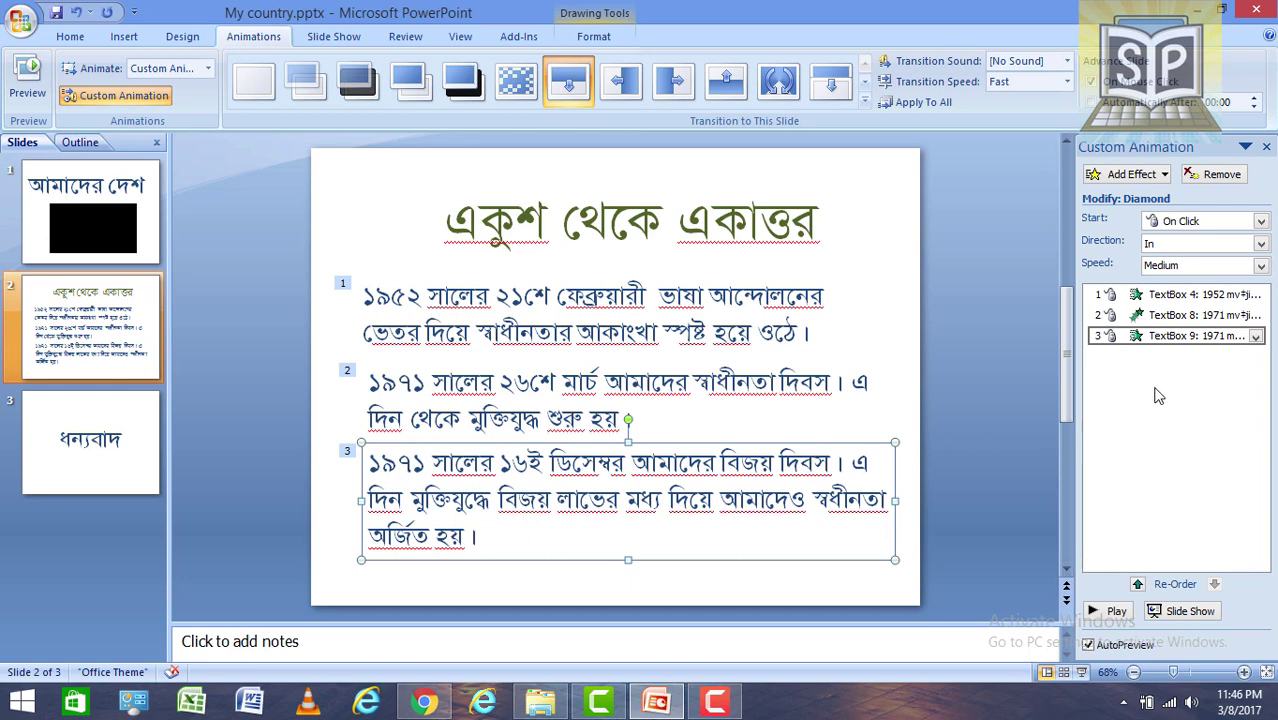
# Remove the third paragraph's Diamond animation, leaving two effects in the list
pyautogui.click(1222, 175)
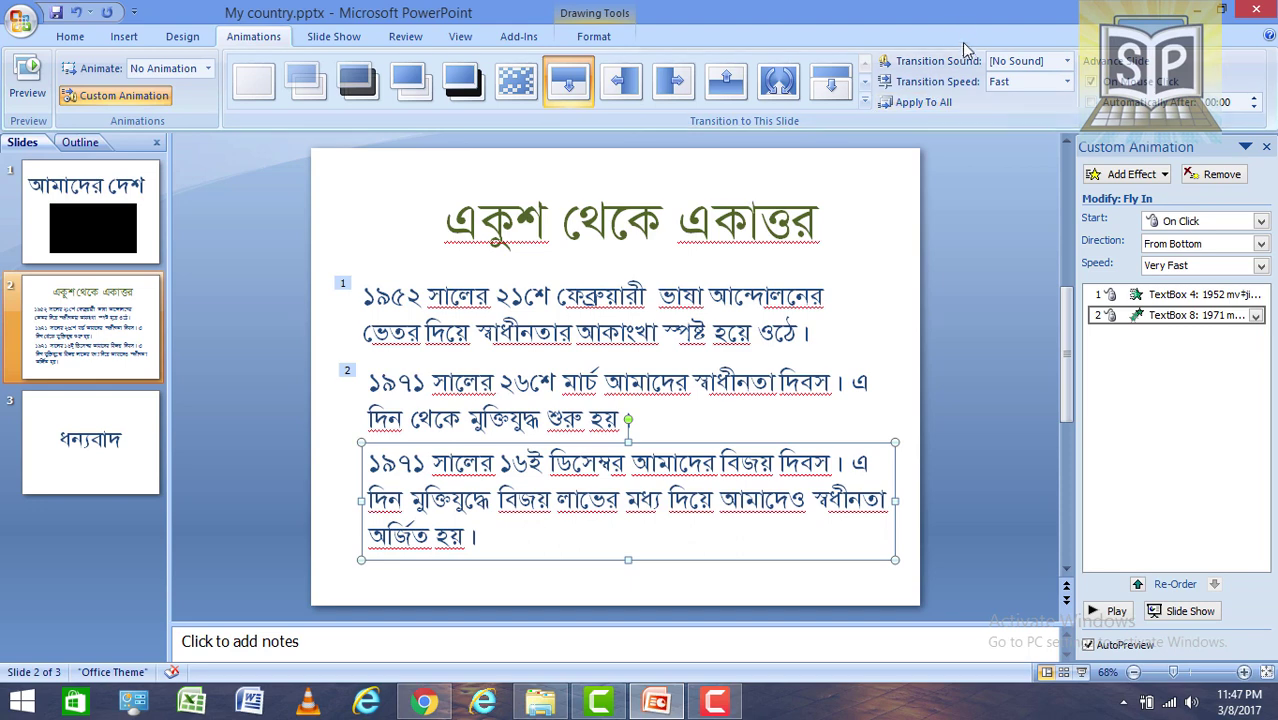
# Set the Bomb transition sound on slide 2
pyautogui.click(1069, 62)
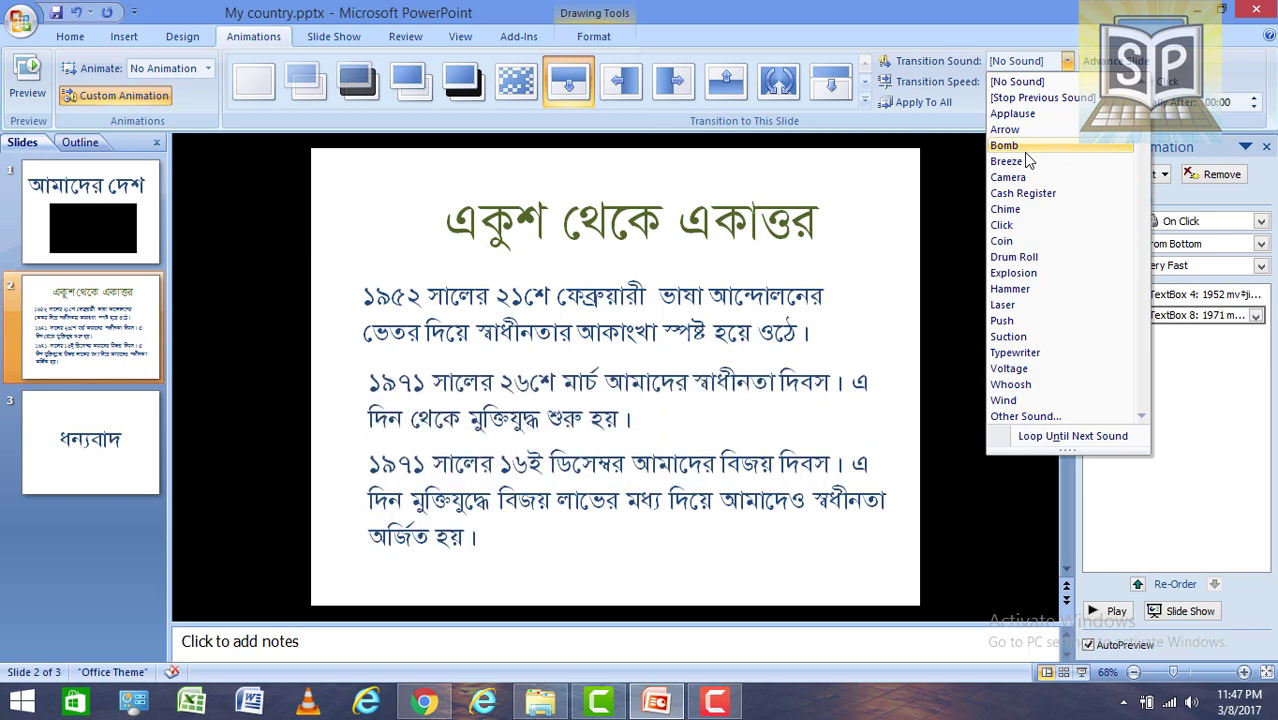
pyautogui.click(1023, 150)
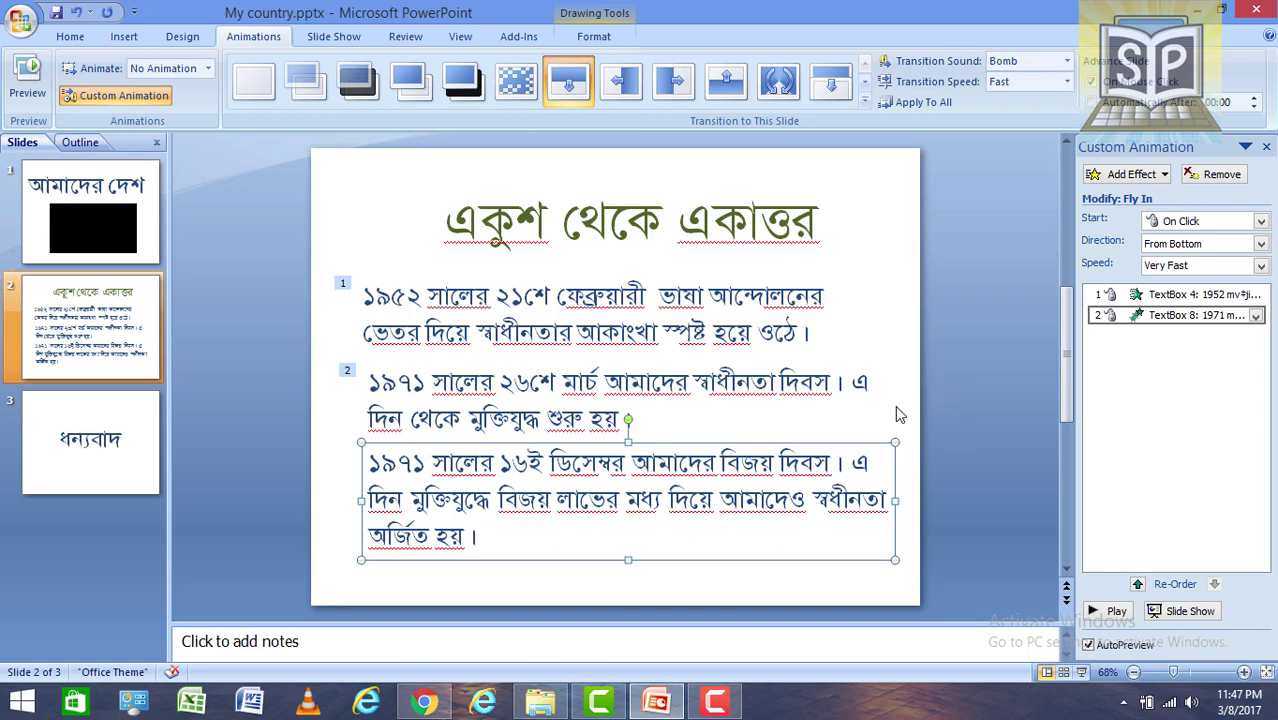
# Give the ধন্যবাদ thank-you slide (slide 3) the Arrow transition sound
pyautogui.click(110, 422)
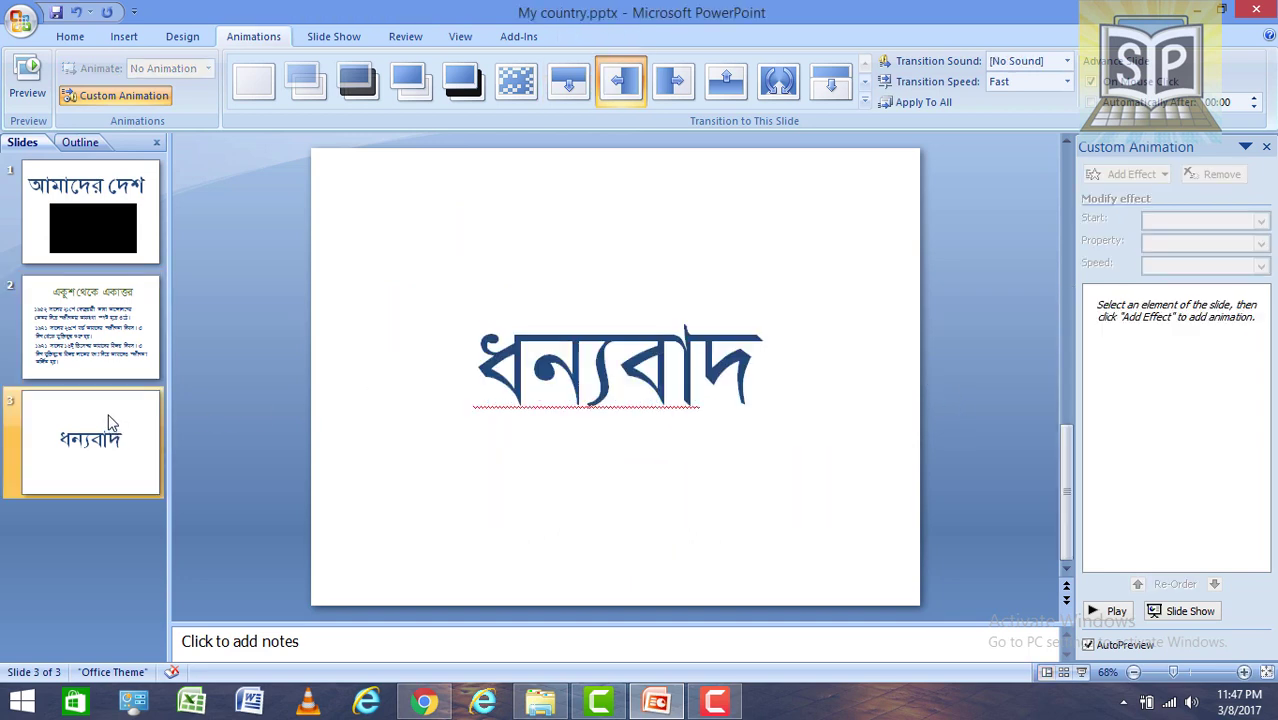
pyautogui.click(1031, 64)
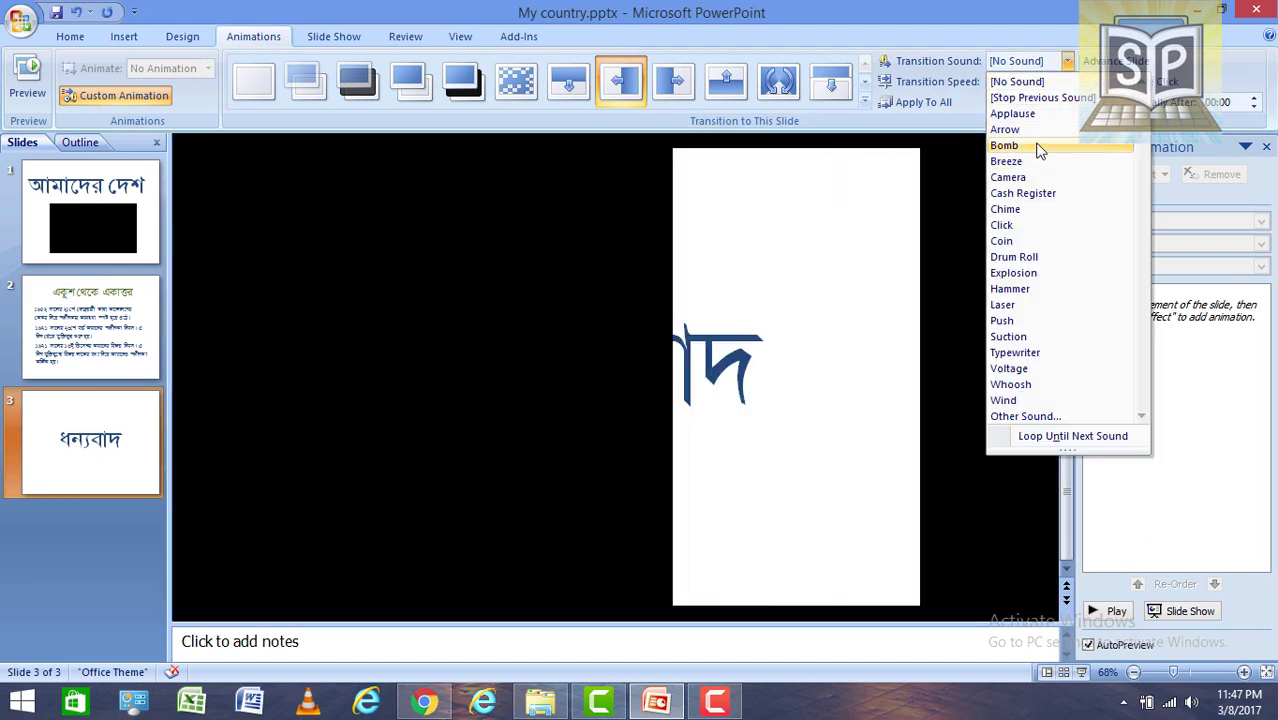
pyautogui.click(1037, 130)
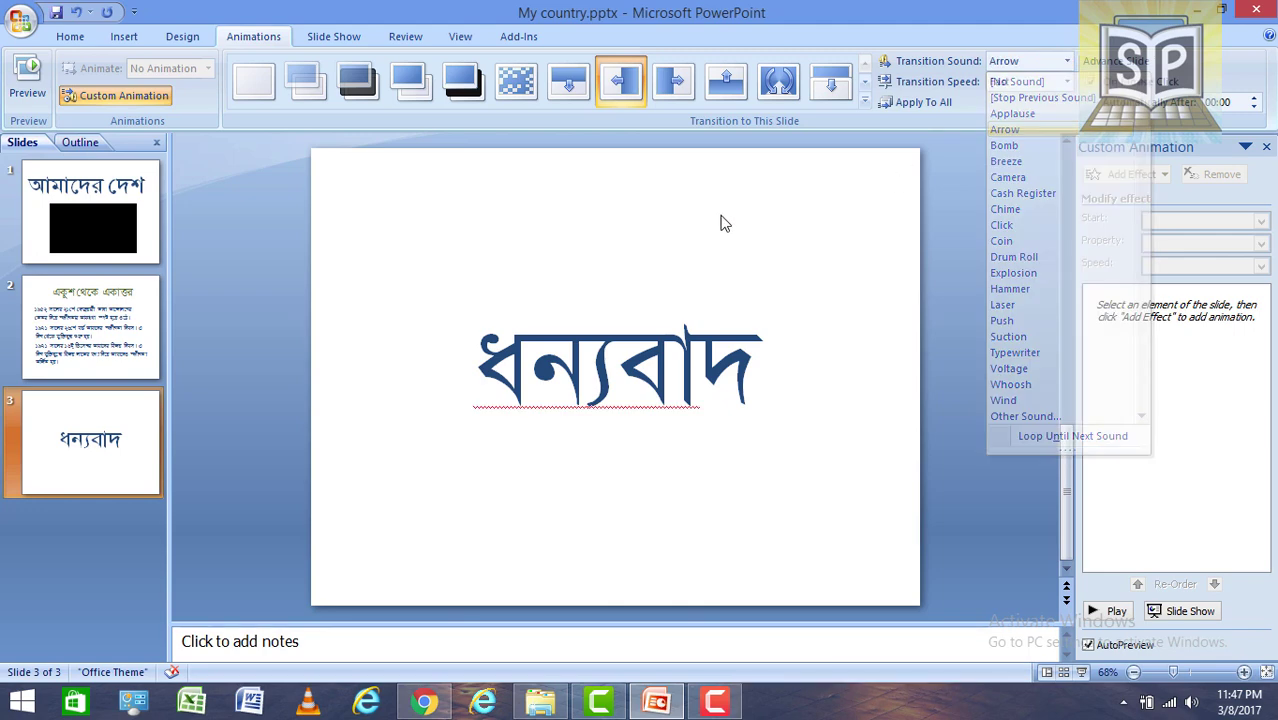